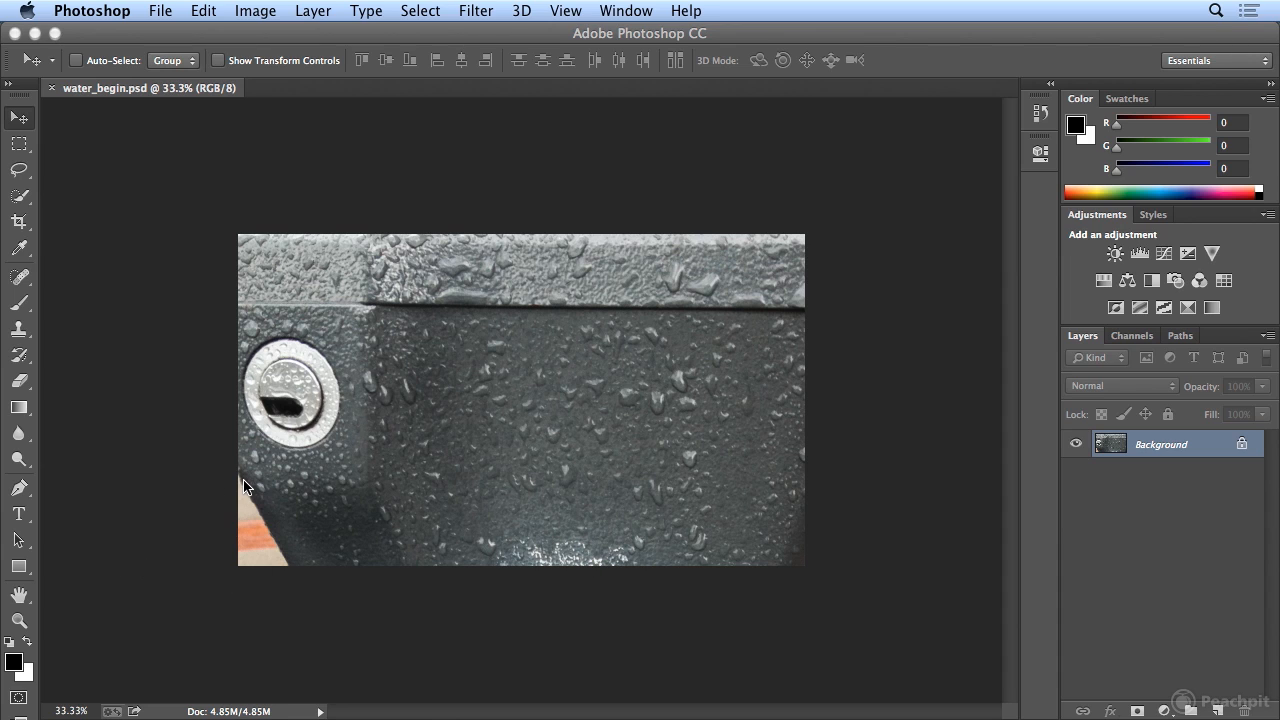
# Lasso the white scuffed patch along the photo's lower edge, replace it with a Content-Aware fill, and deselect.
pyautogui.click(26, 170)
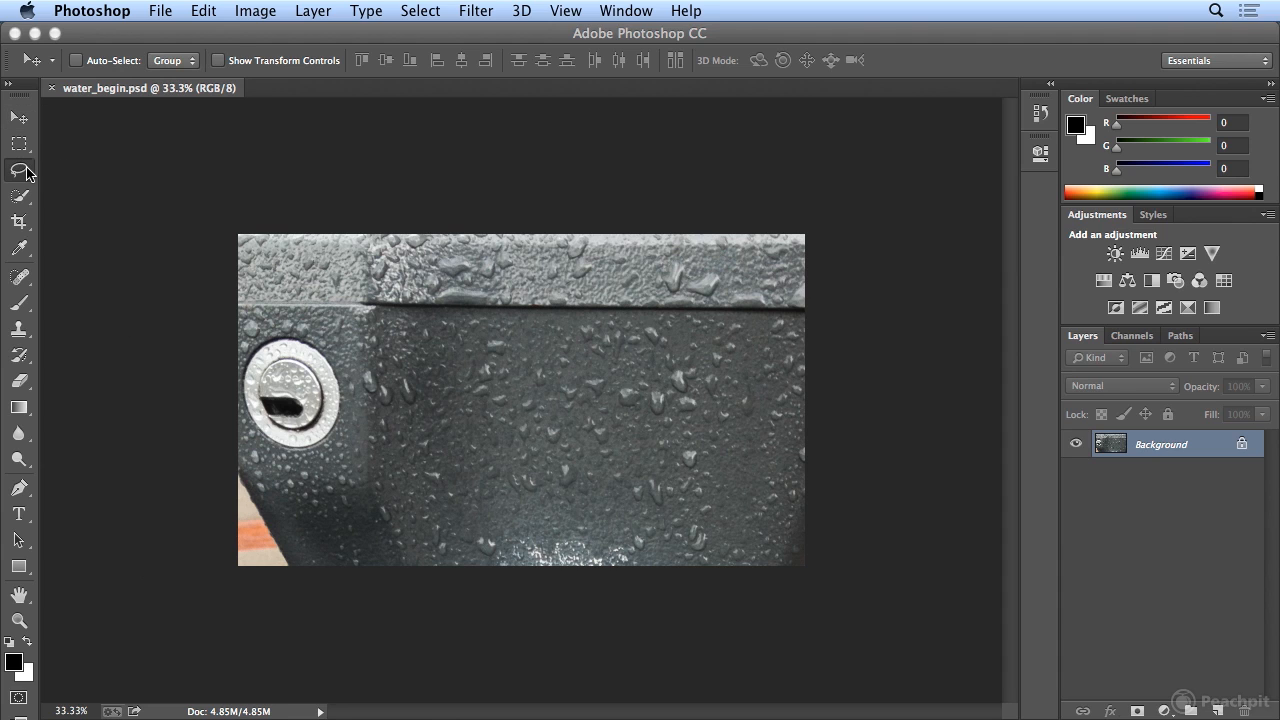
pyautogui.moveTo(568, 527)
pyautogui.mouseDown()
pyautogui.moveTo(459, 525)
pyautogui.moveTo(470, 570)
pyautogui.moveTo(579, 588)
pyautogui.moveTo(683, 580)
pyautogui.moveTo(635, 540)
pyautogui.moveTo(555, 530)
pyautogui.mouseUp()
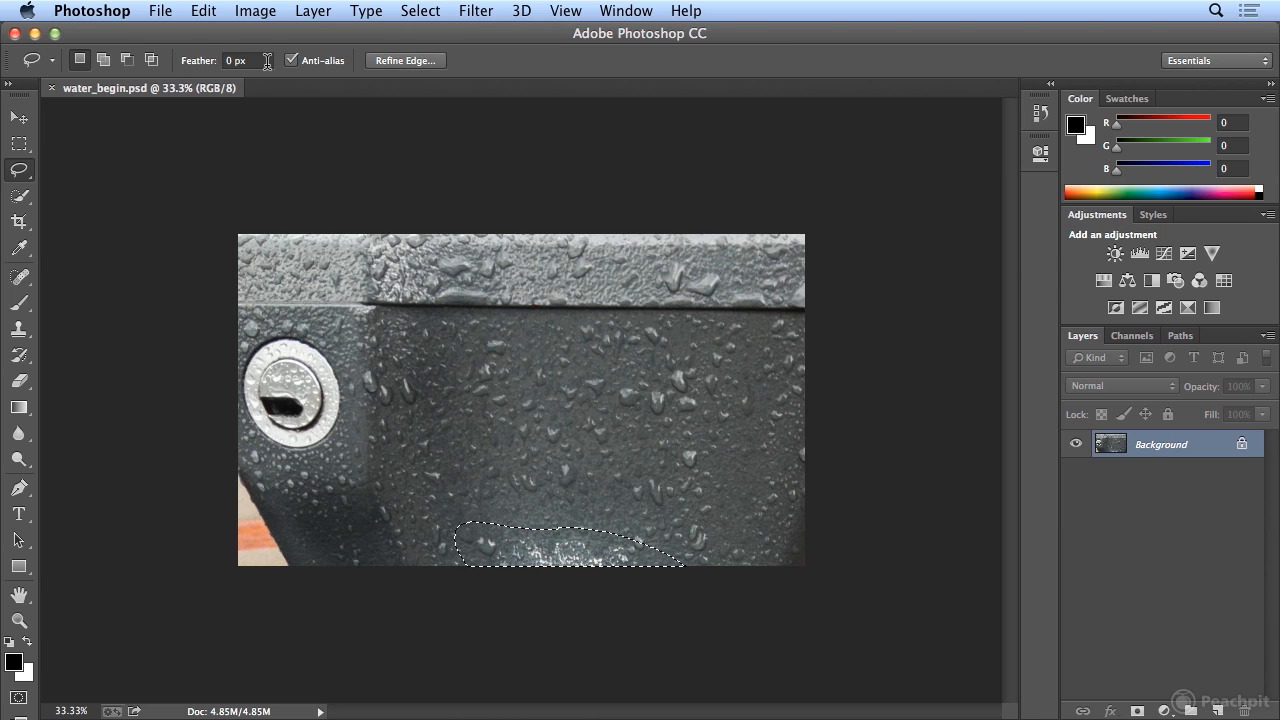
pyautogui.click(210, 12)
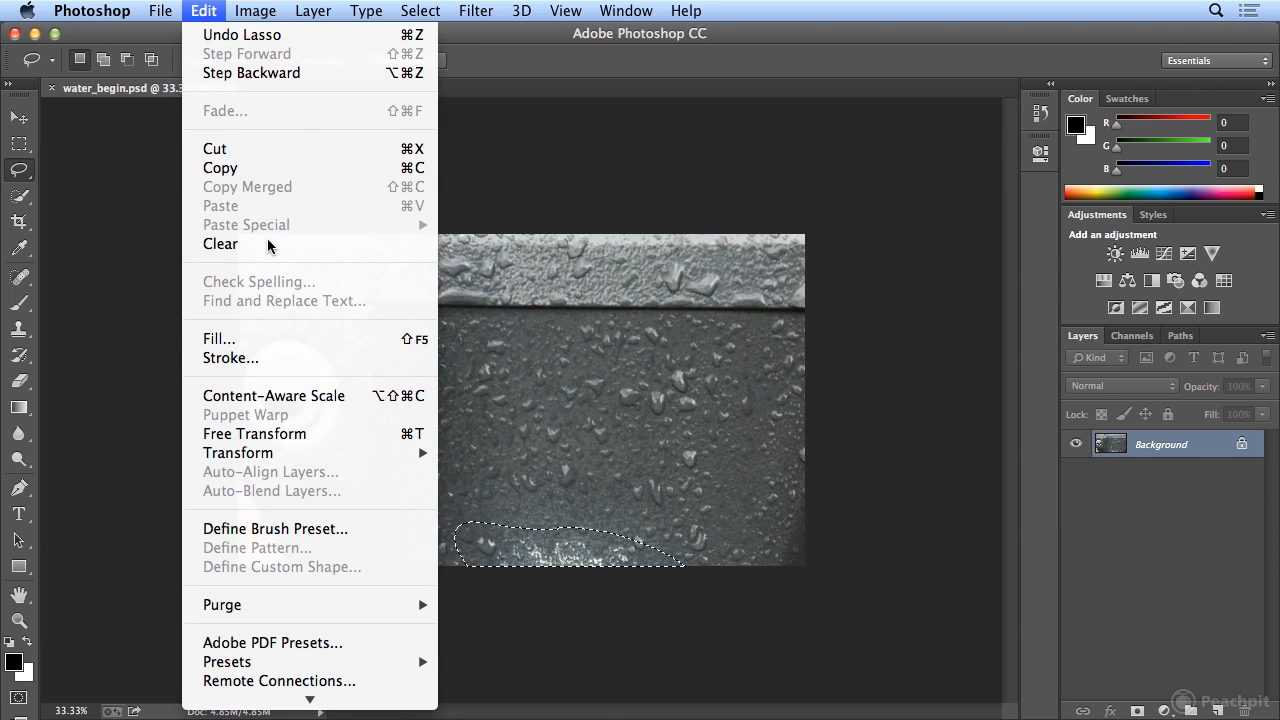
pyautogui.click(286, 340)
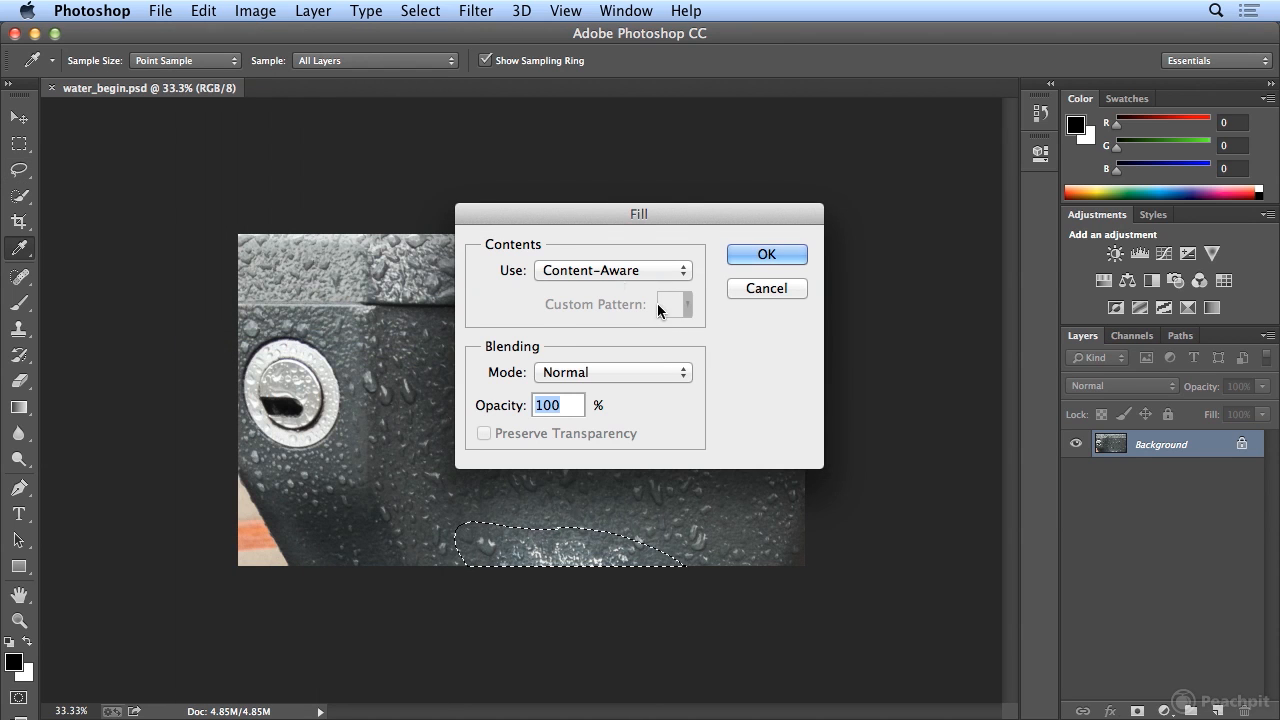
pyautogui.click(600, 271)
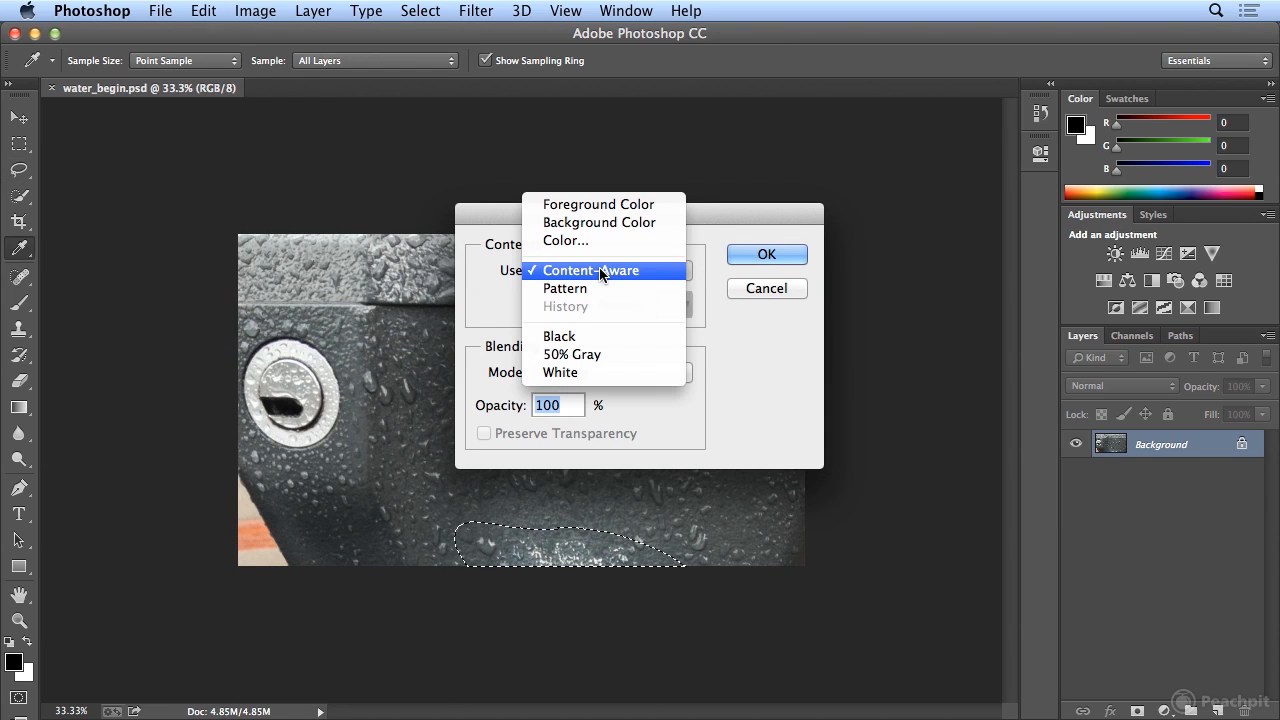
pyautogui.click(711, 273)
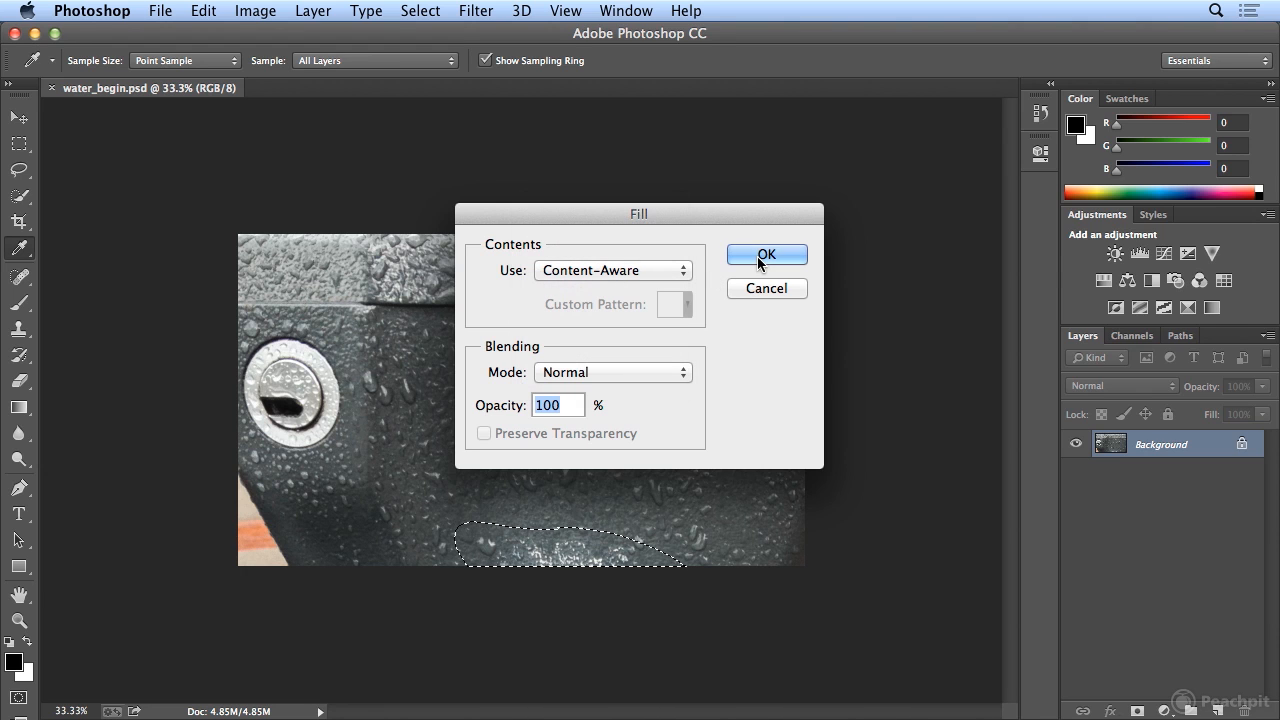
pyautogui.click(766, 255)
pyautogui.press('l')
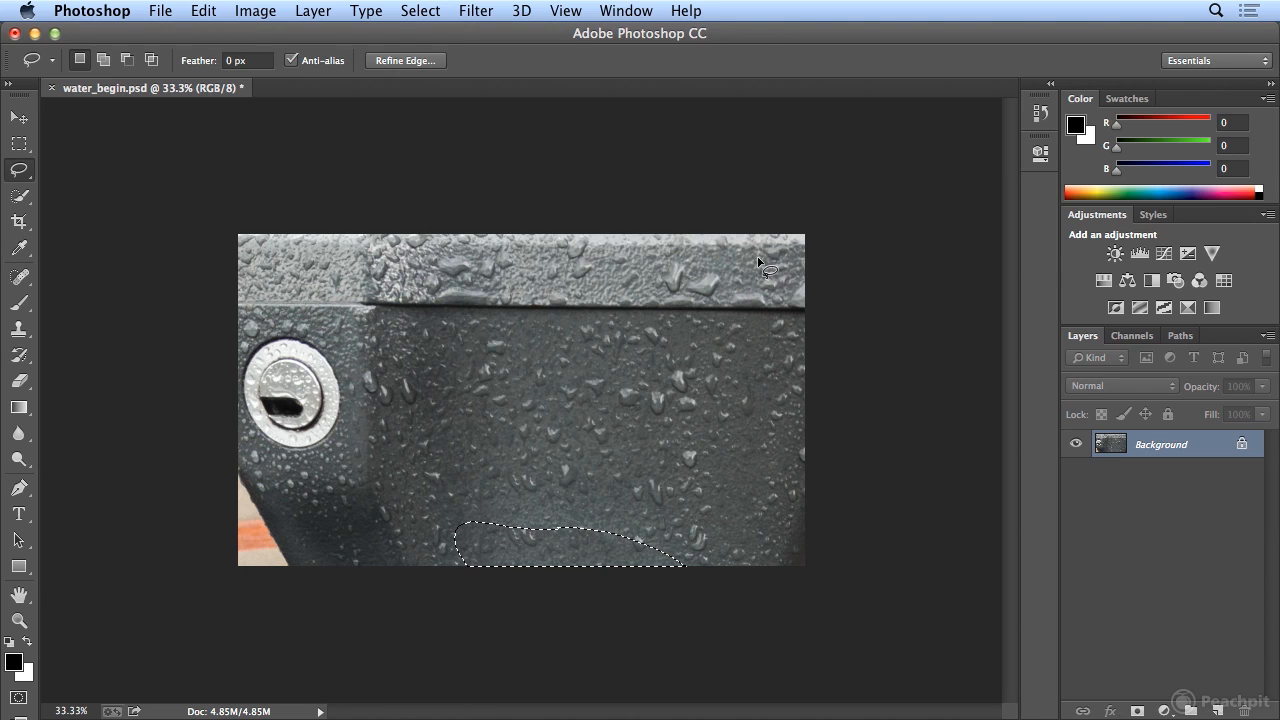
pyautogui.press('super+d')
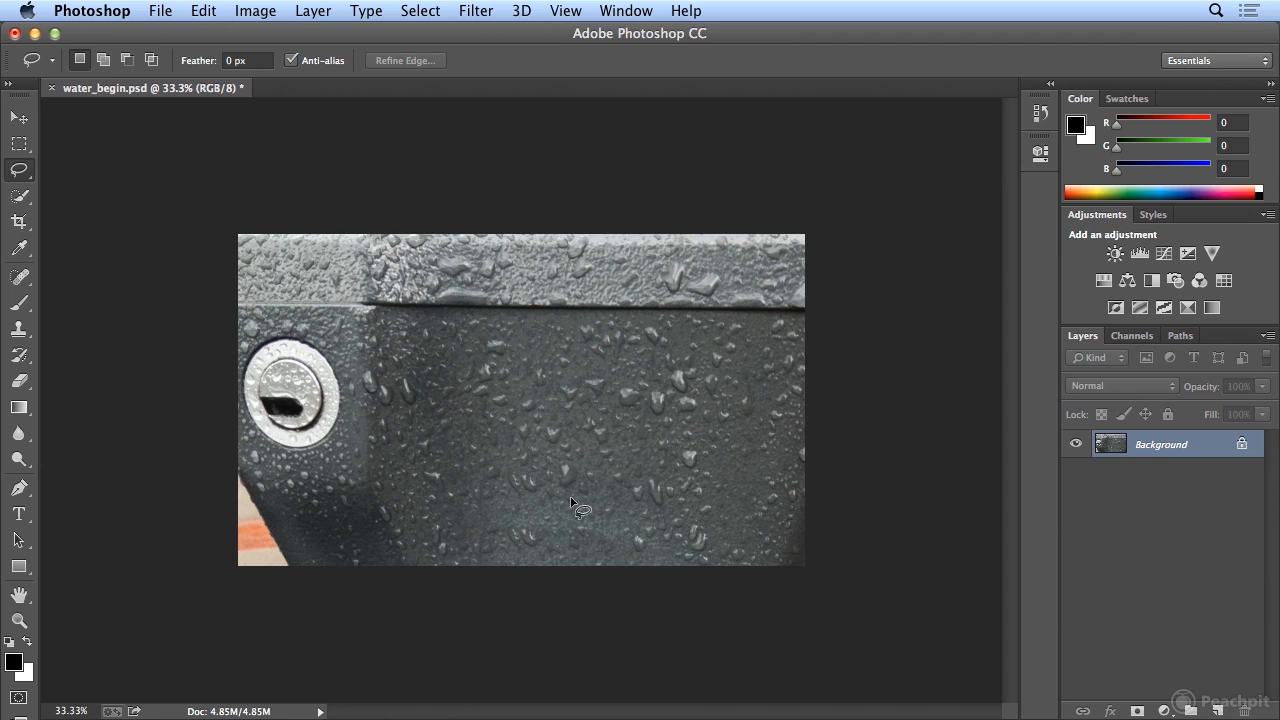
# Lasso the light background wedge in the photo's lower-left corner, replace it with a Content-Aware fill, and deselect.
pyautogui.moveTo(251, 461)
pyautogui.mouseDown()
pyautogui.moveTo(323, 589)
pyautogui.moveTo(267, 605)
pyautogui.moveTo(203, 589)
pyautogui.moveTo(197, 549)
pyautogui.moveTo(248, 458)
pyautogui.mouseUp()
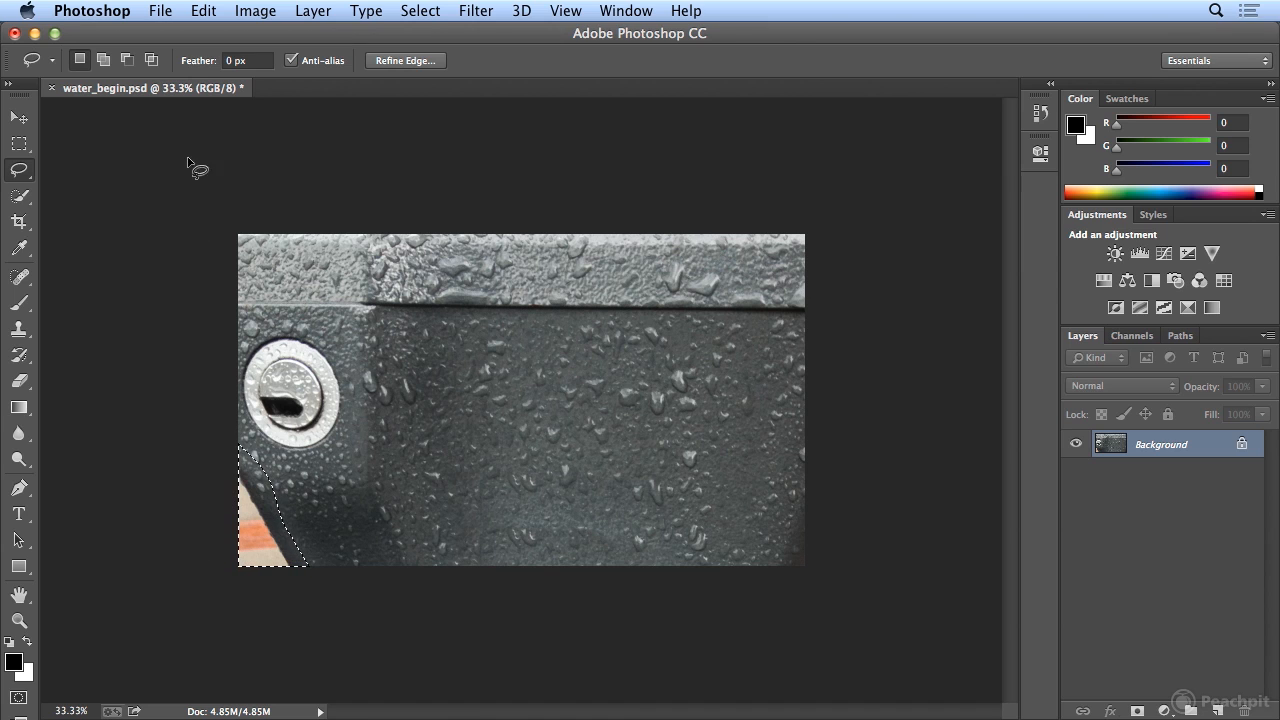
pyautogui.click(203, 10)
pyautogui.click(228, 345)
pyautogui.click(774, 257)
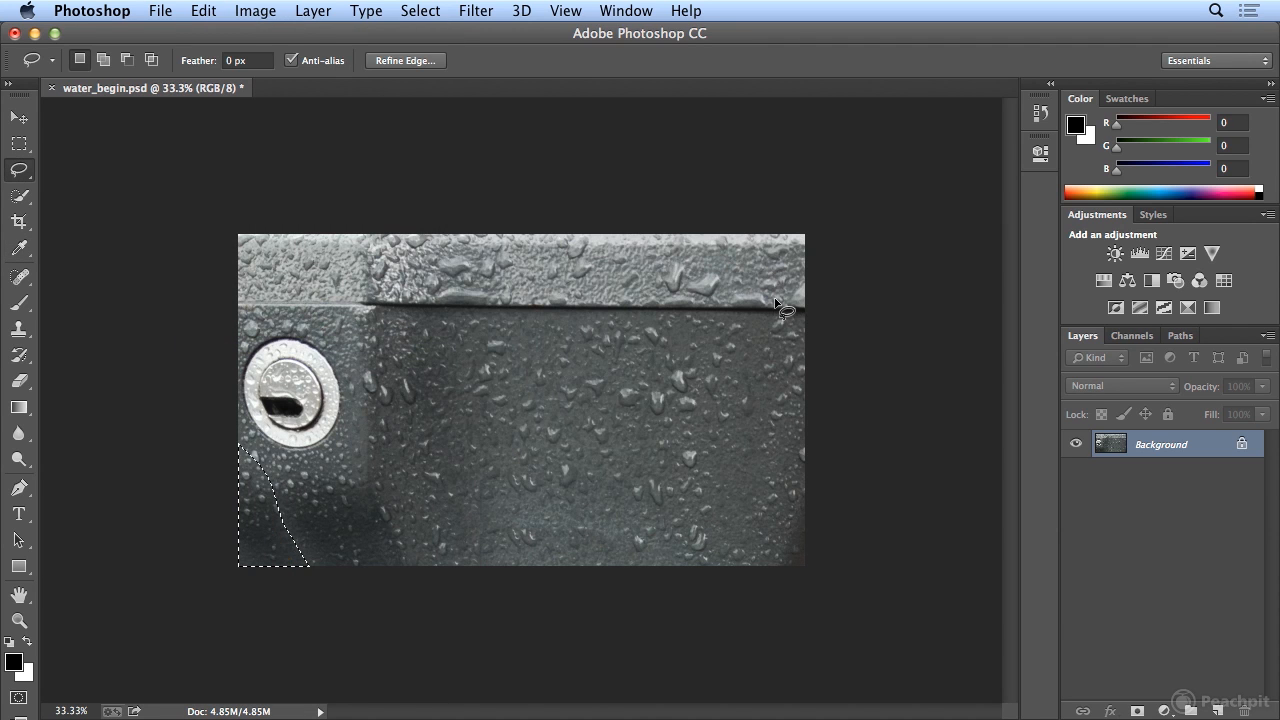
pyautogui.press('super+d')
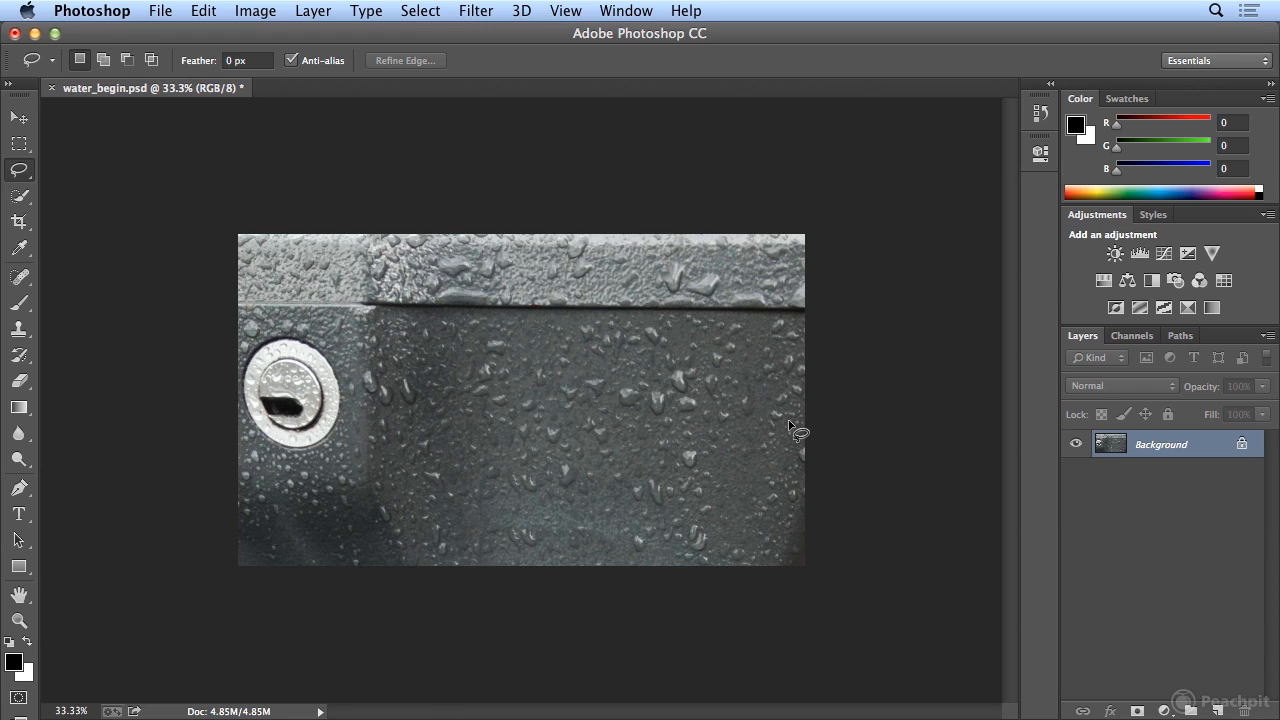
# Define the whole retouched photo as a pattern named water_begin.psd.
pyautogui.click(207, 11)
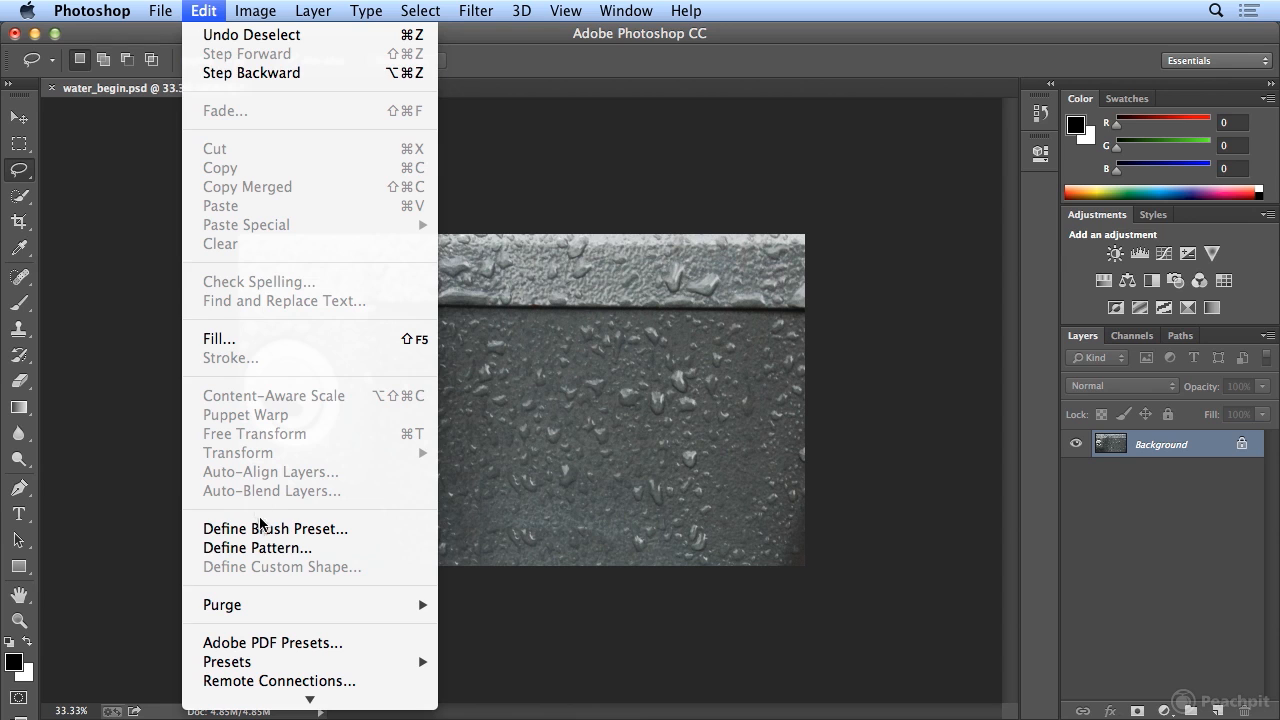
pyautogui.click(258, 548)
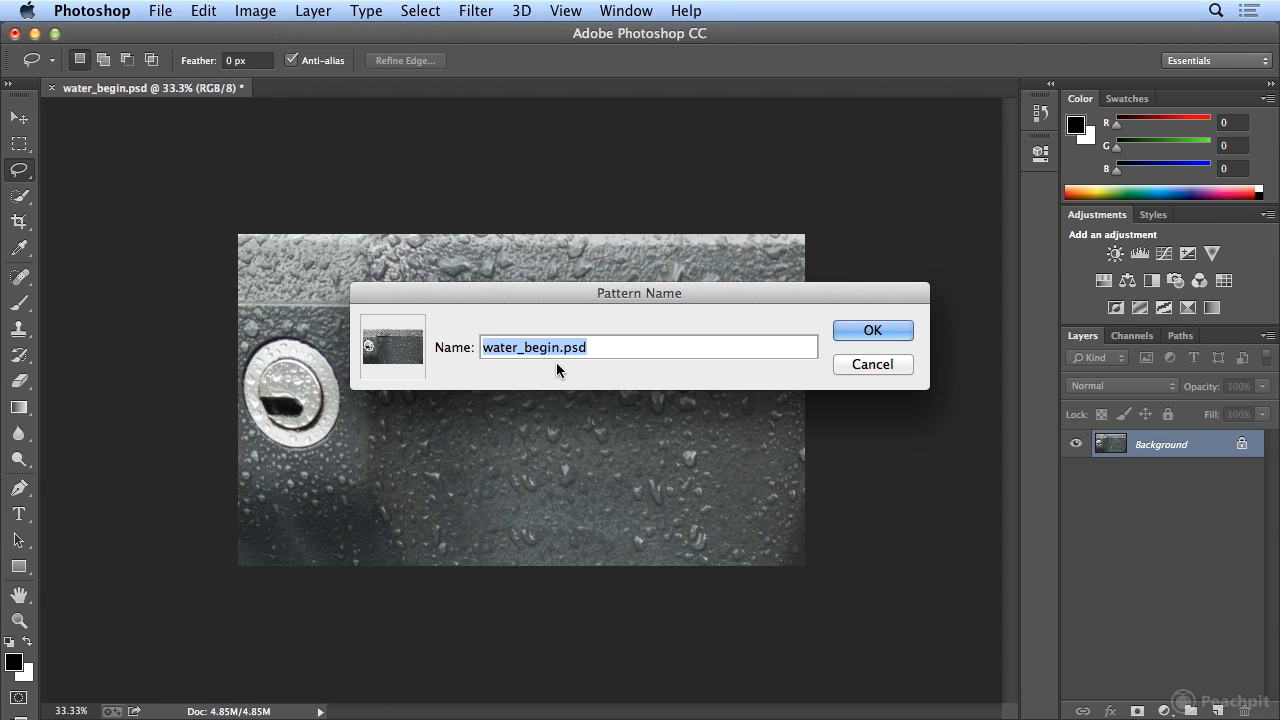
pyautogui.click(871, 332)
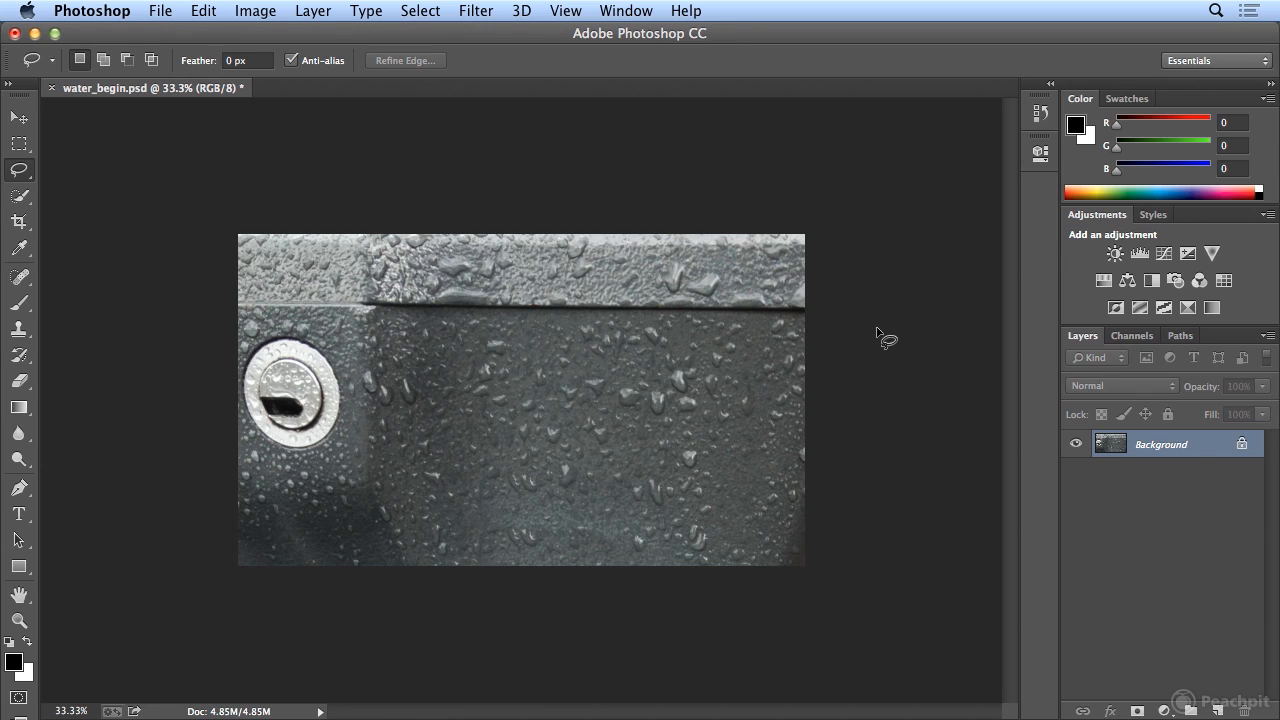
# Add a horizontal text layer reading "Water" on the dark panel to the right of the lock.
pyautogui.press('t')
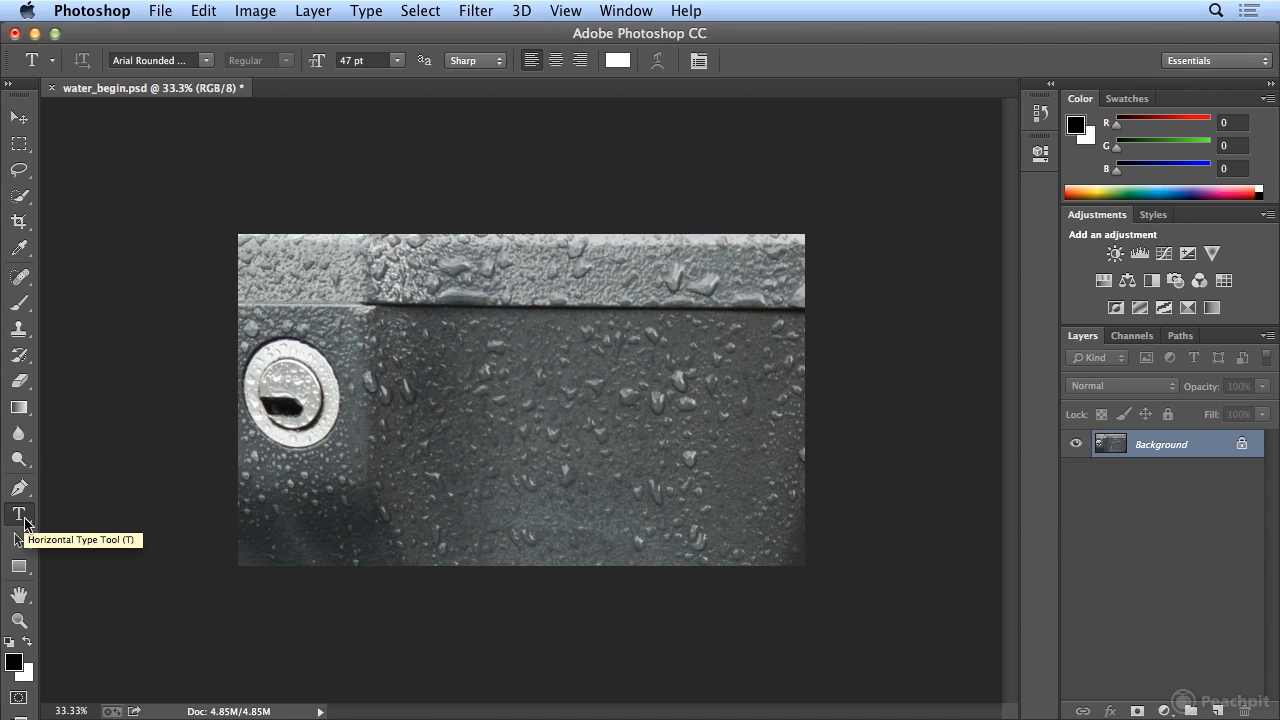
pyautogui.click(422, 404)
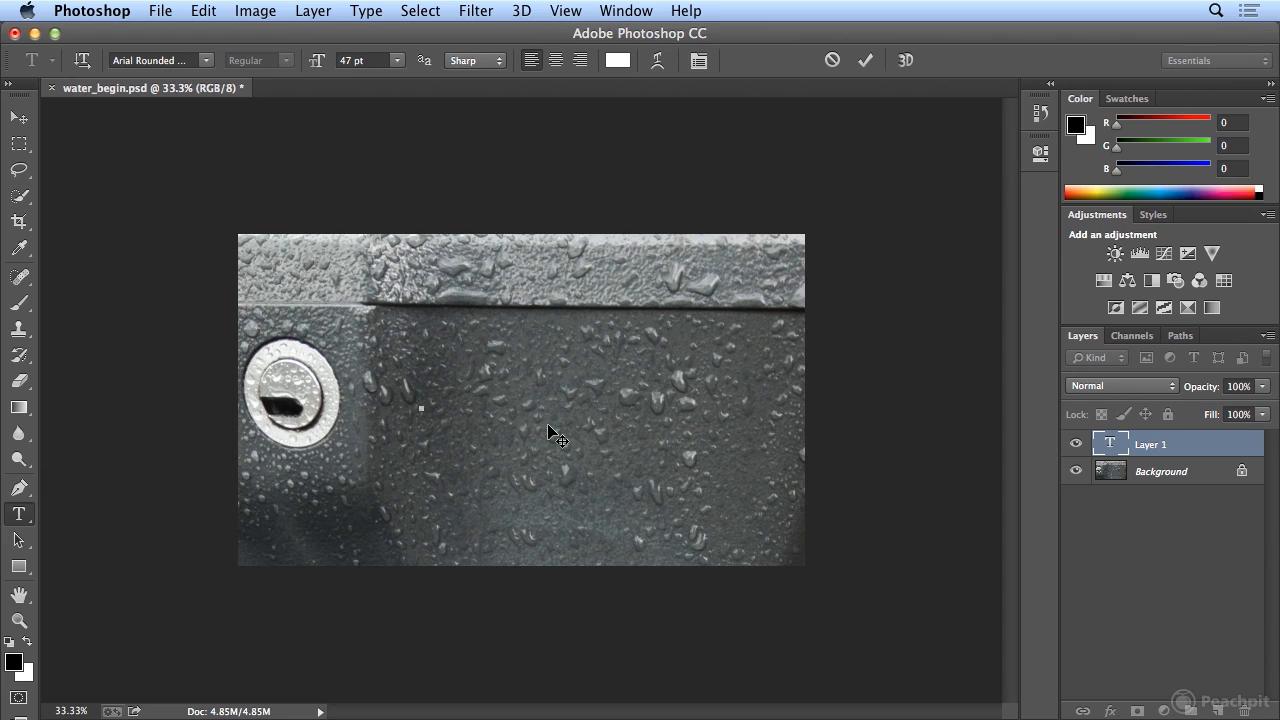
pyautogui.write('Water')
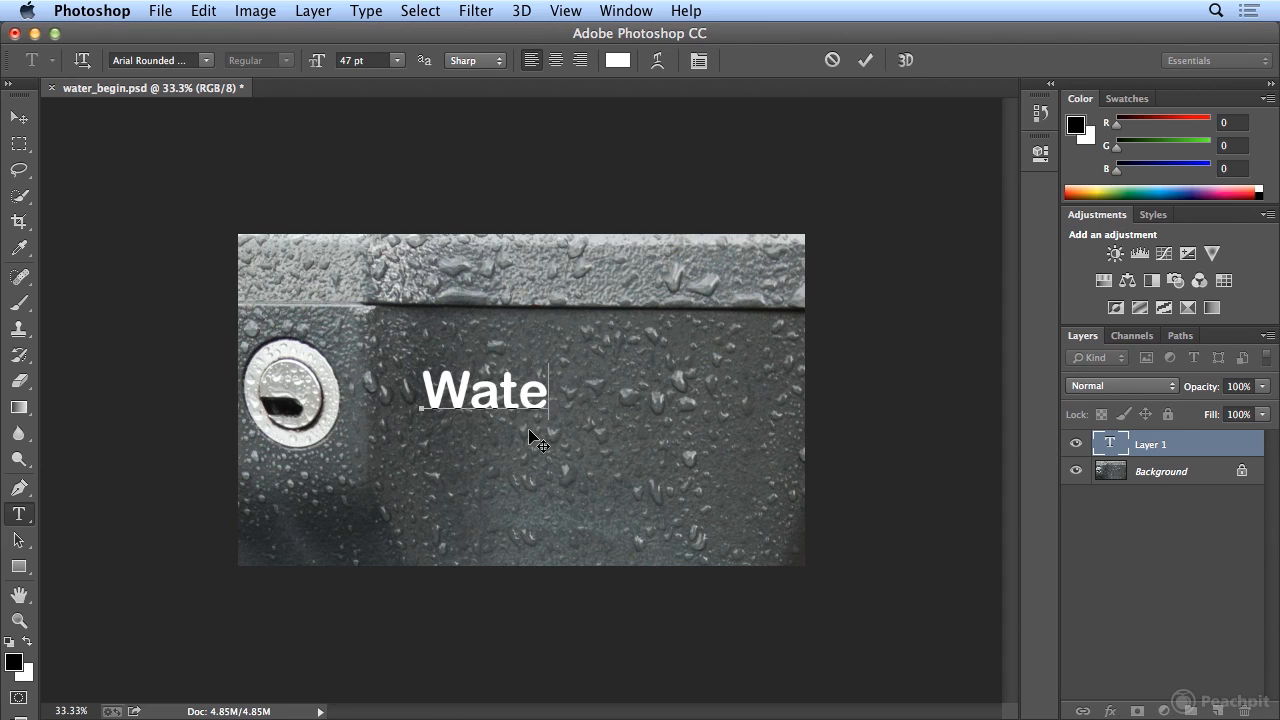
# Change the word "Water" to the Myriad Pro font in the Bold style.
pyautogui.doubleClick(480, 392)
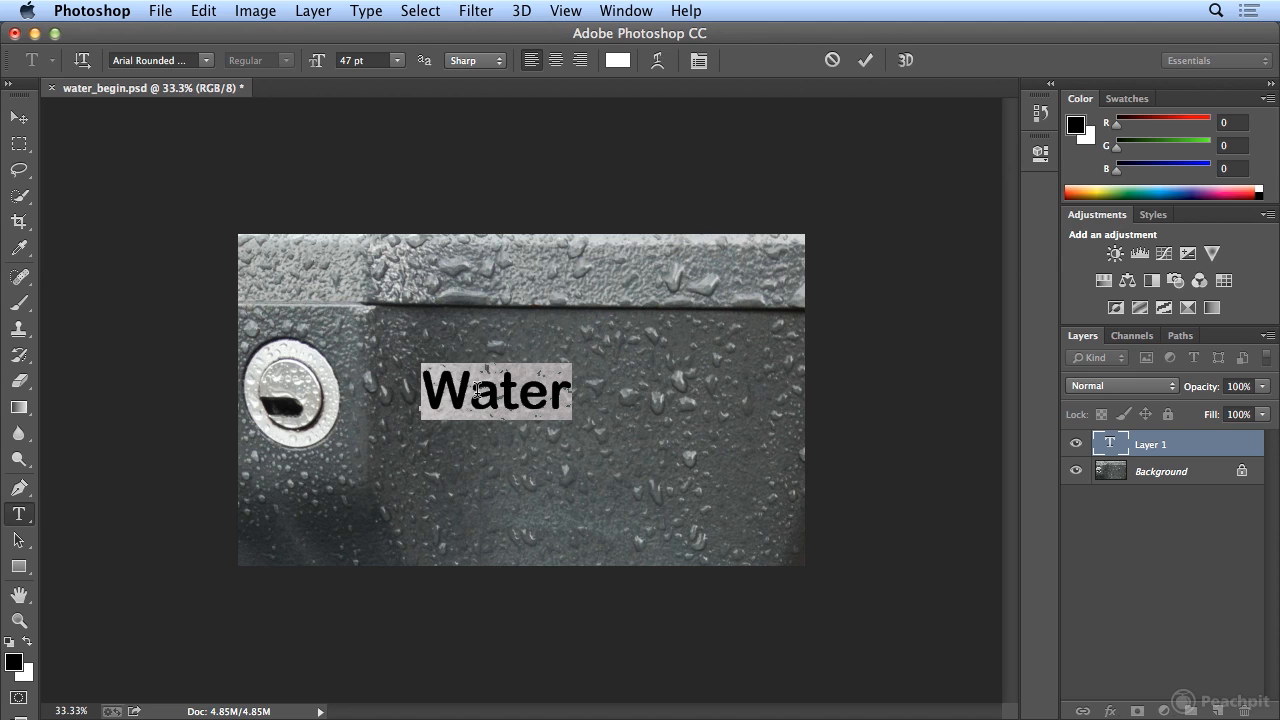
pyautogui.click(209, 61)
pyautogui.scroll(-10, 283, 350)
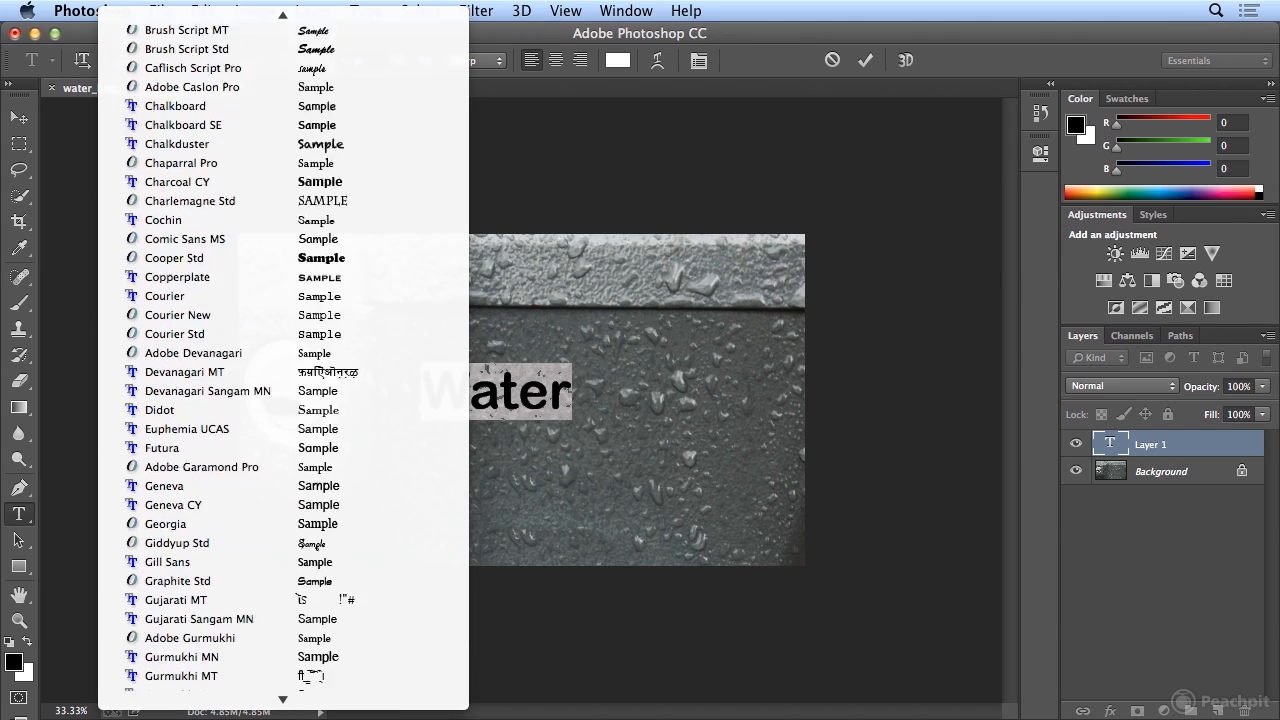
pyautogui.scroll(-10, 278, 400)
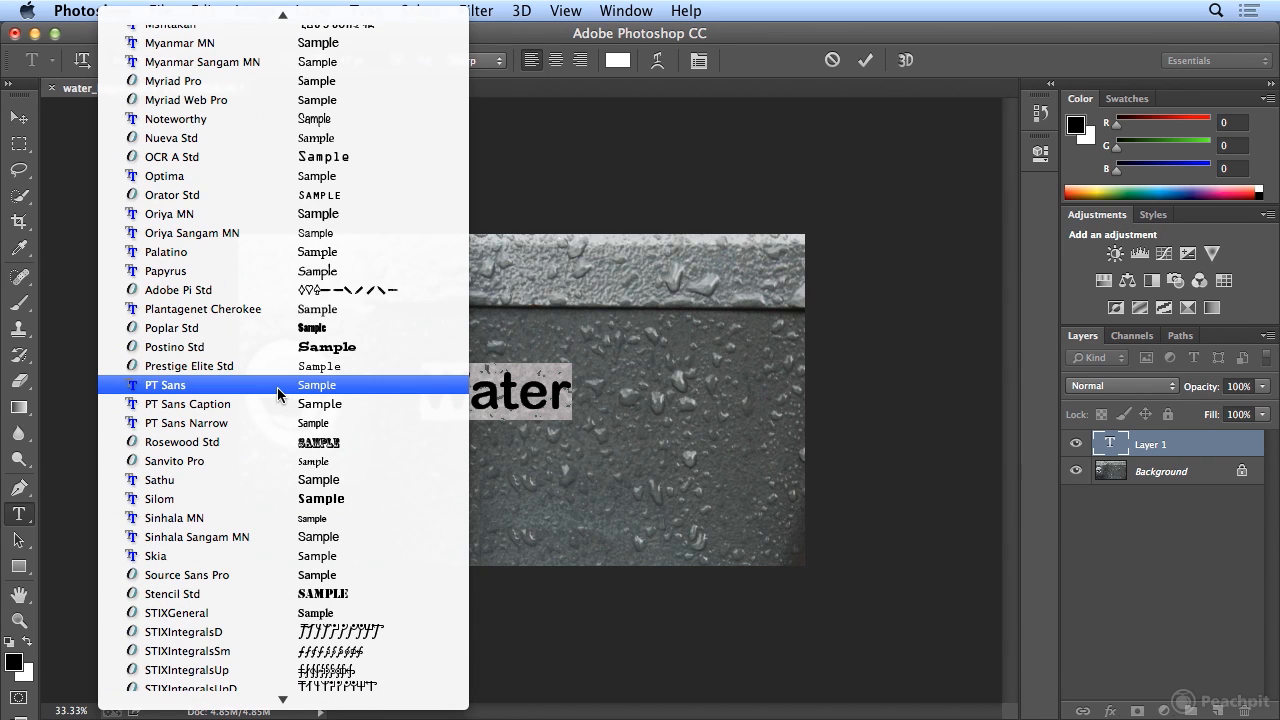
pyautogui.click(249, 80)
pyautogui.click(282, 62)
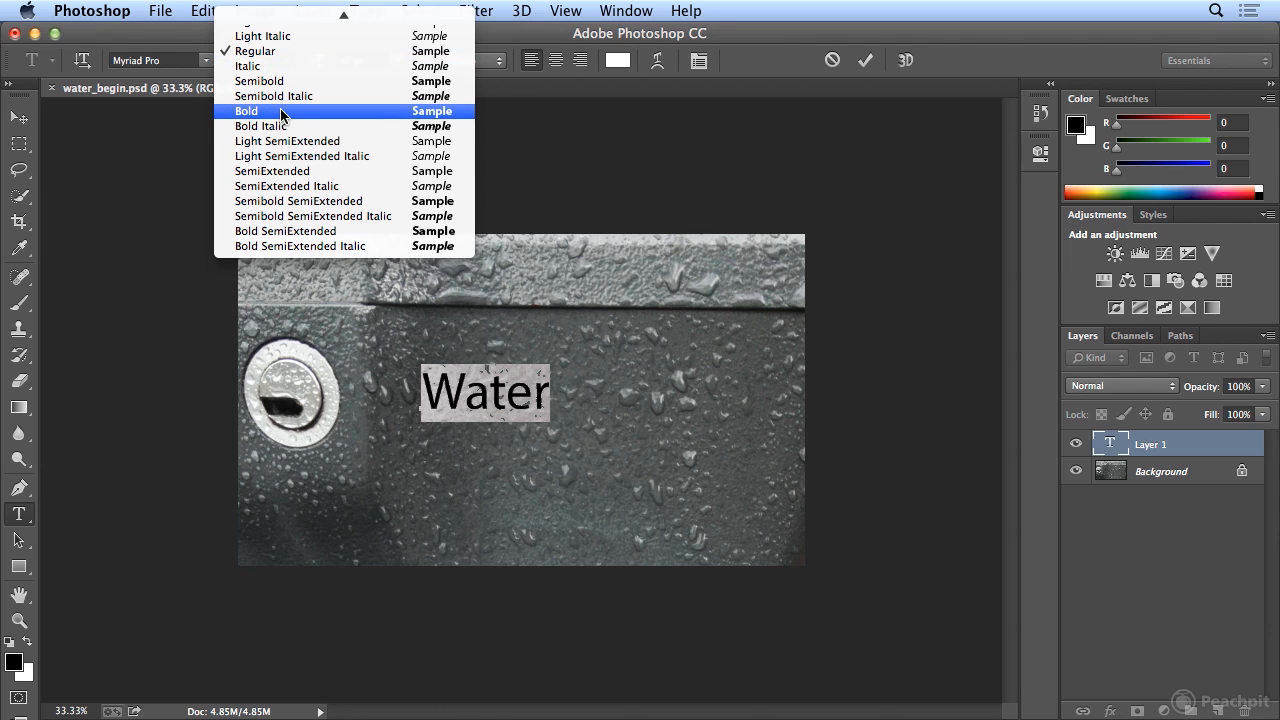
pyautogui.click(280, 110)
pyautogui.click(291, 58)
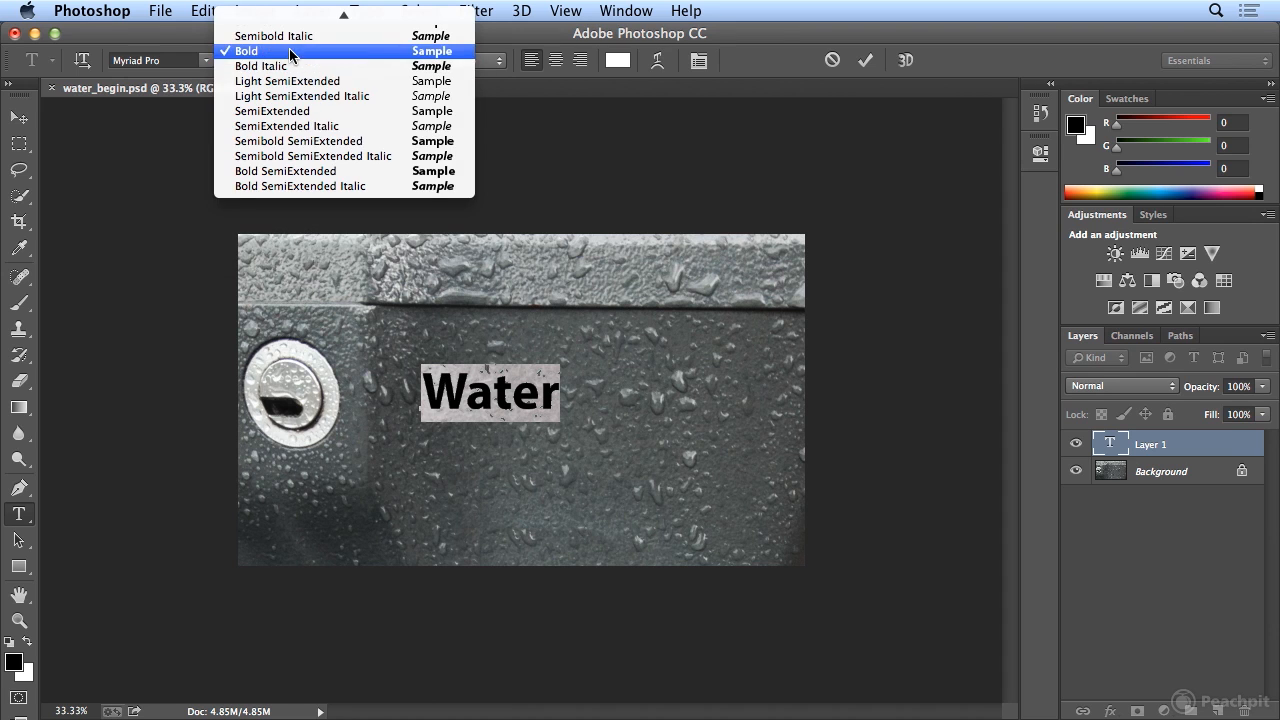
pyautogui.scroll(10, 291, 55)
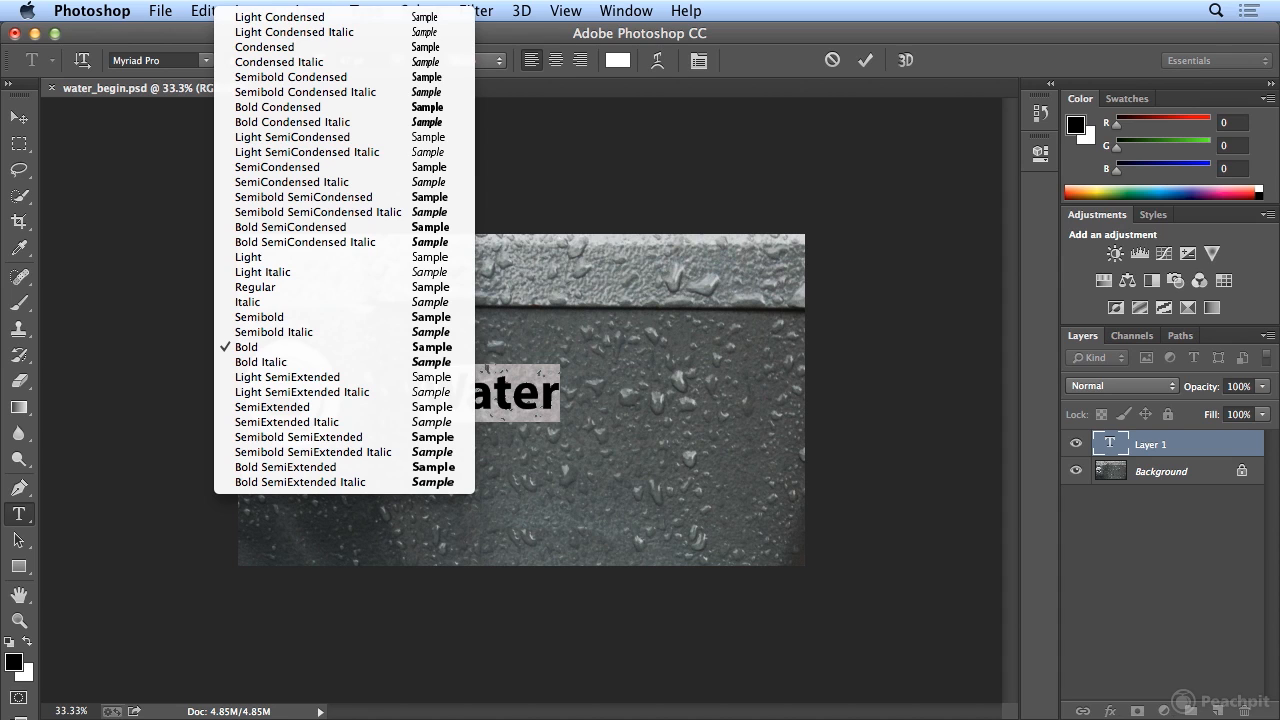
pyautogui.click(276, 349)
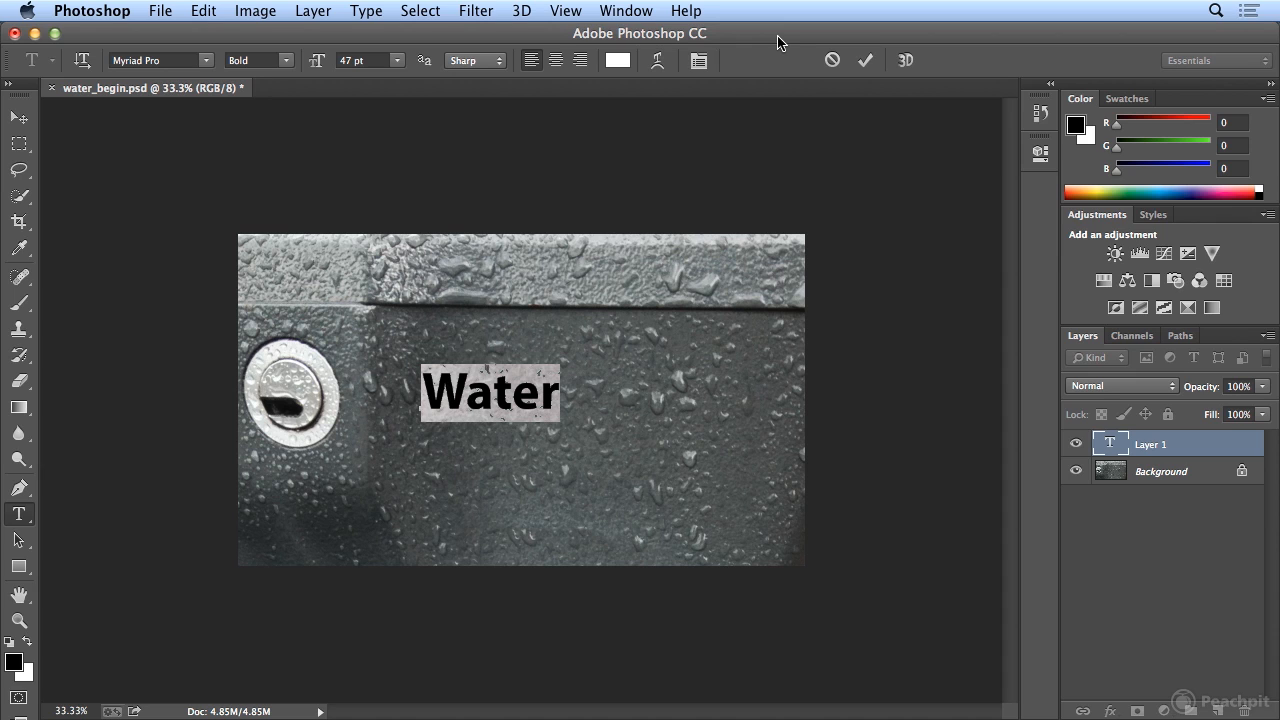
# Enlarge "Water" to 144 pt, reposition it to fit on the dark panel beside the lock, and commit the text.
pyautogui.moveTo(318, 65); pyautogui.dragTo(372, 48)
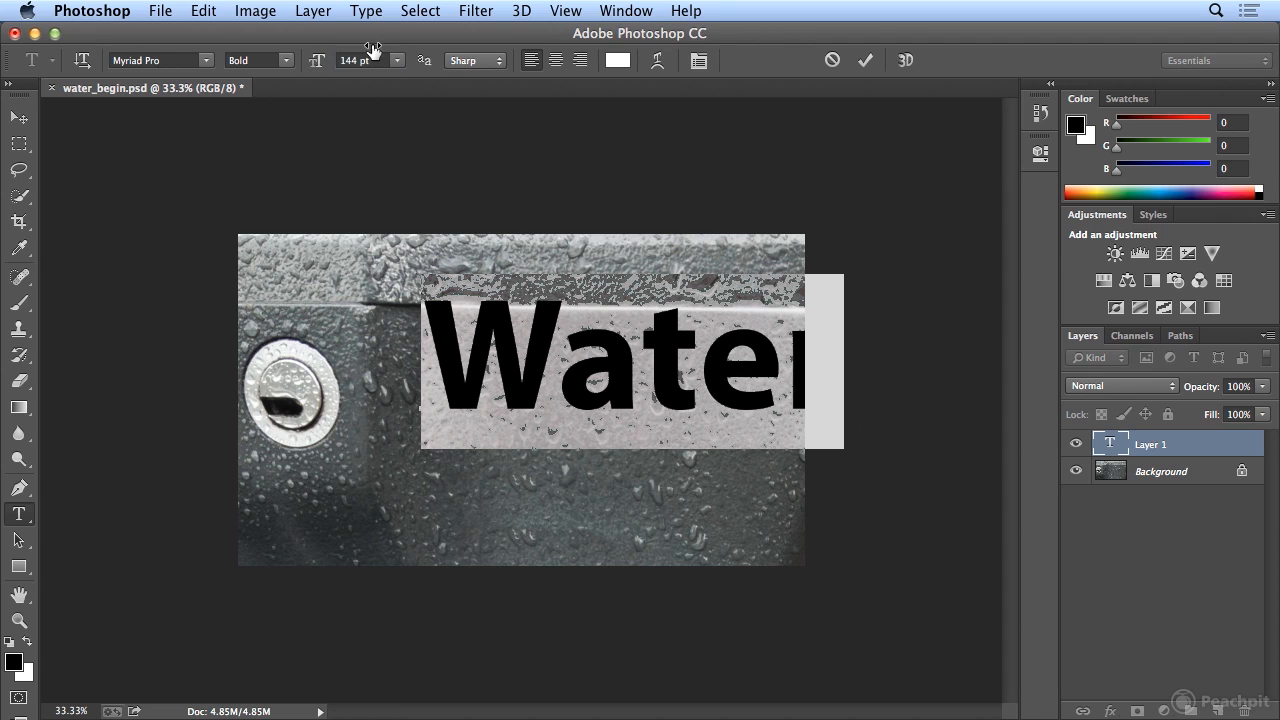
pyautogui.moveTo(503, 517); pyautogui.dragTo(503, 557)
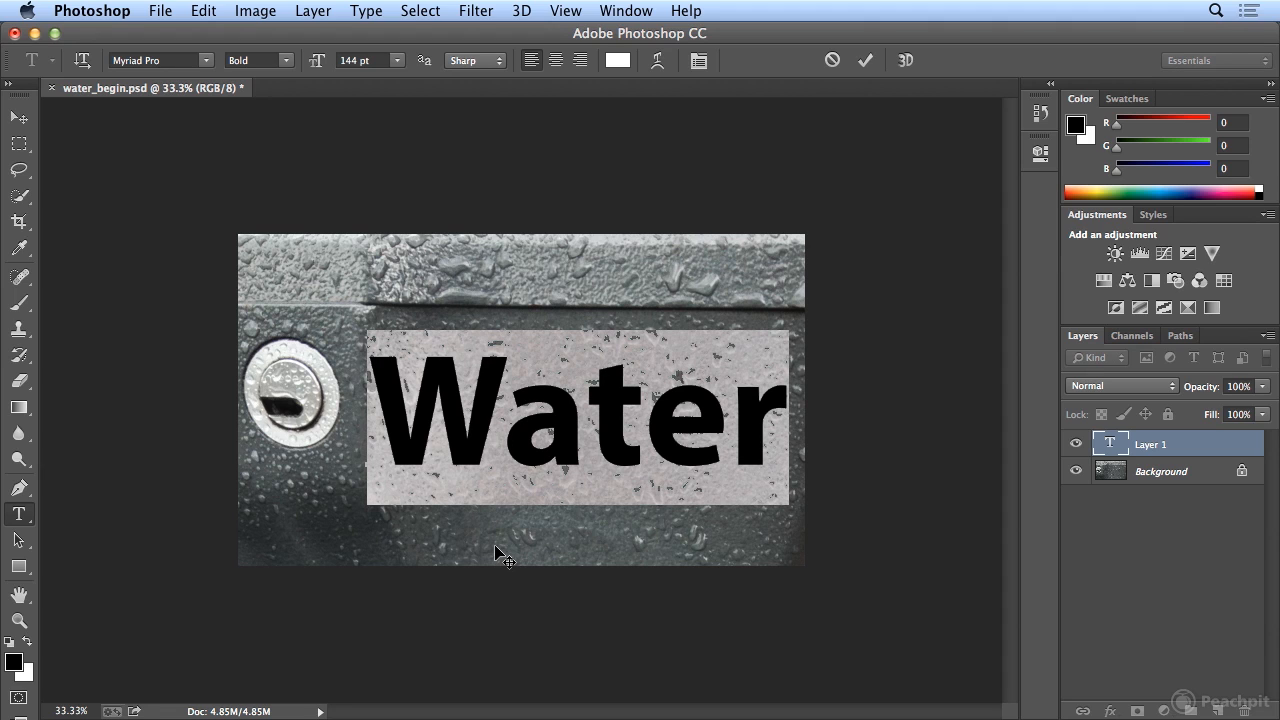
pyautogui.click(1172, 449)
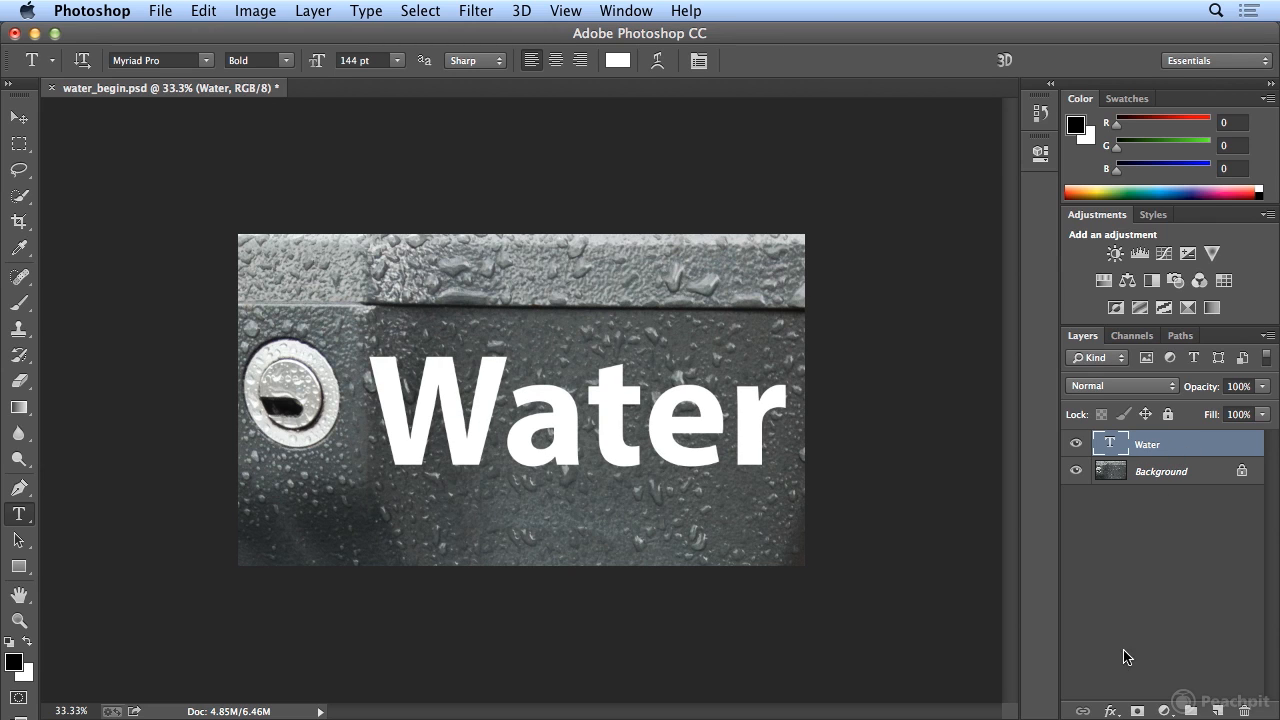
# Add a drop shadow to the Water layer with 46% opacity, 46° angle, 20 px distance and 49 px size.
pyautogui.click(1111, 711)
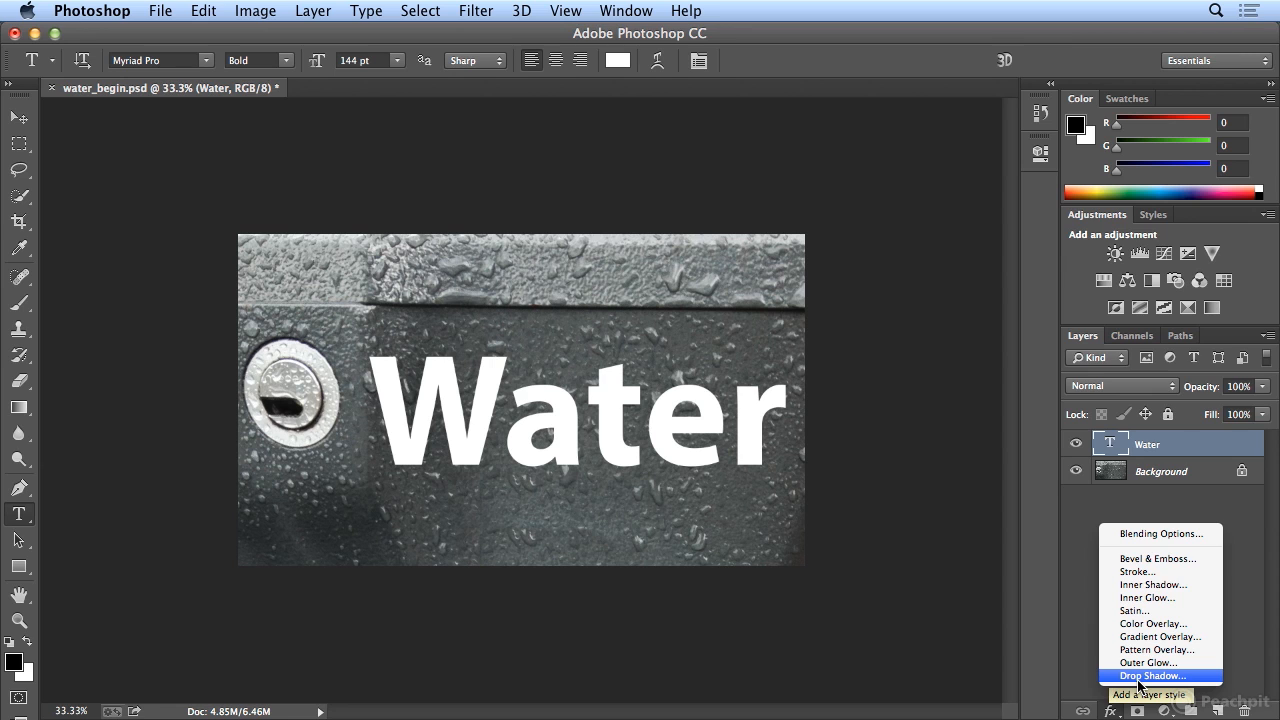
pyautogui.click(1137, 679)
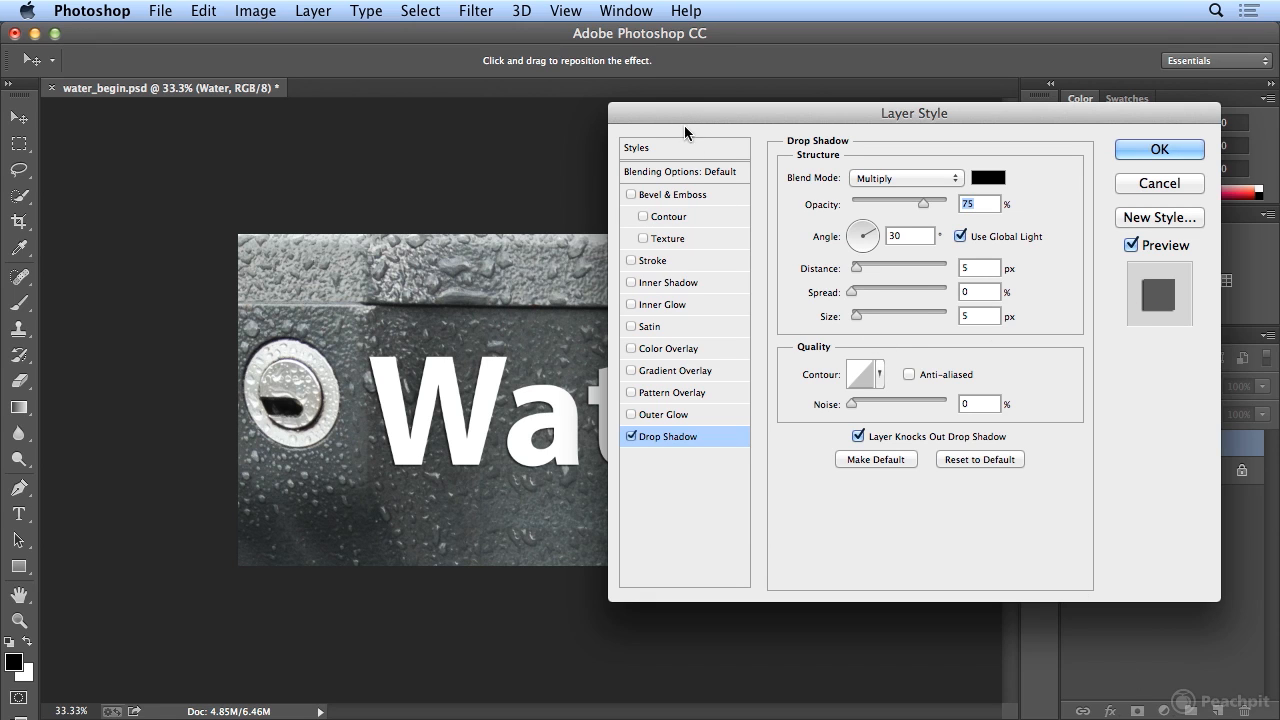
pyautogui.moveTo(690, 114); pyautogui.dragTo(727, 78)
pyautogui.moveTo(569, 374); pyautogui.dragTo(543, 409)
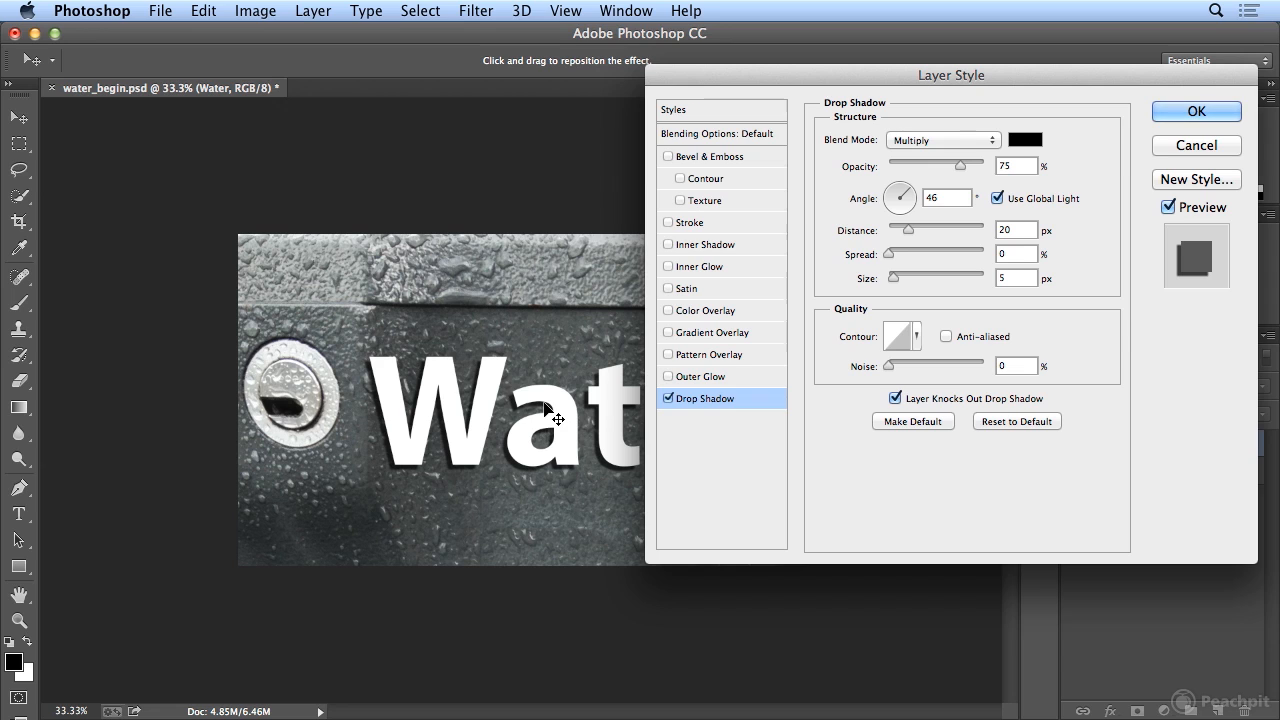
pyautogui.moveTo(896, 277); pyautogui.dragTo(911, 278)
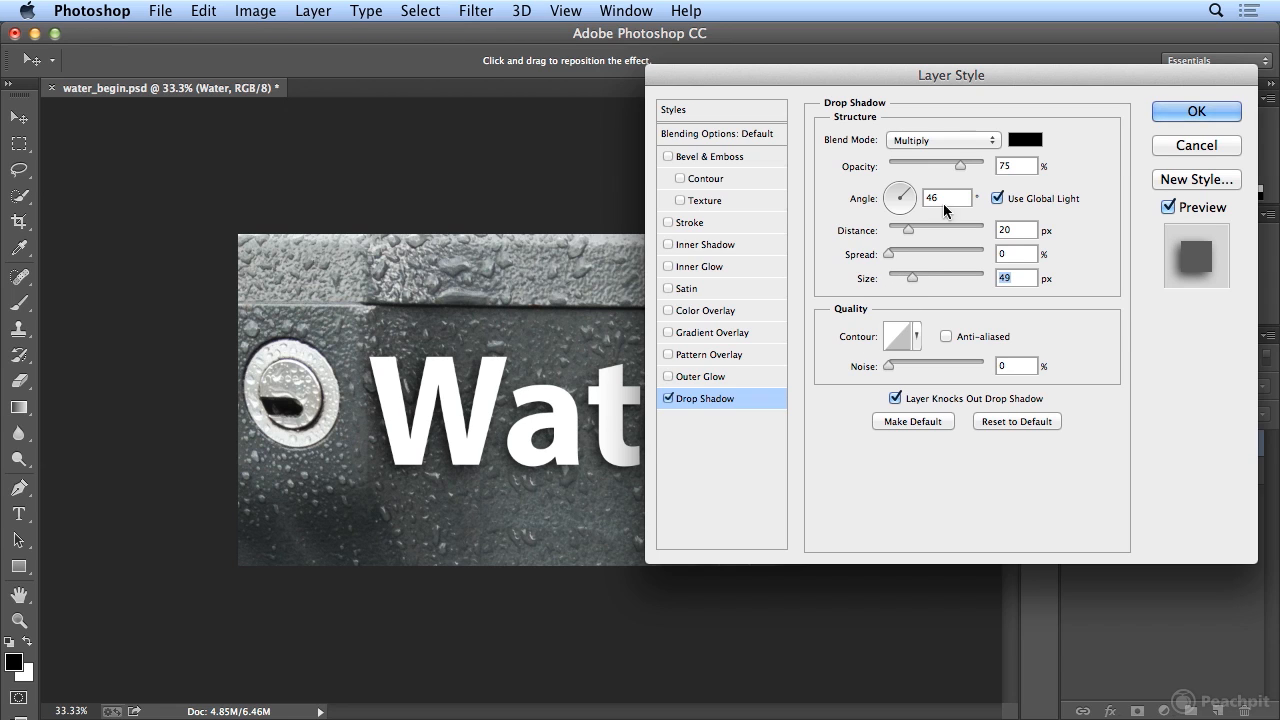
pyautogui.moveTo(963, 168); pyautogui.dragTo(905, 174)
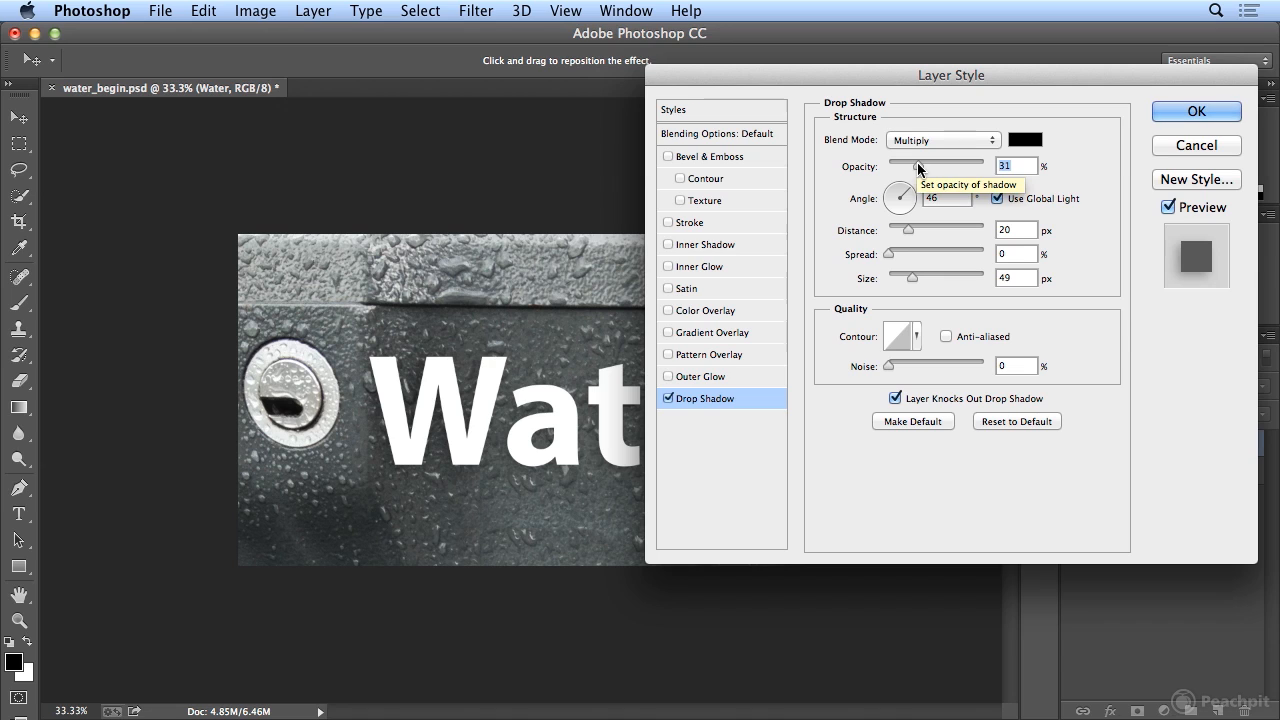
pyautogui.moveTo(917, 168); pyautogui.dragTo(930, 168)
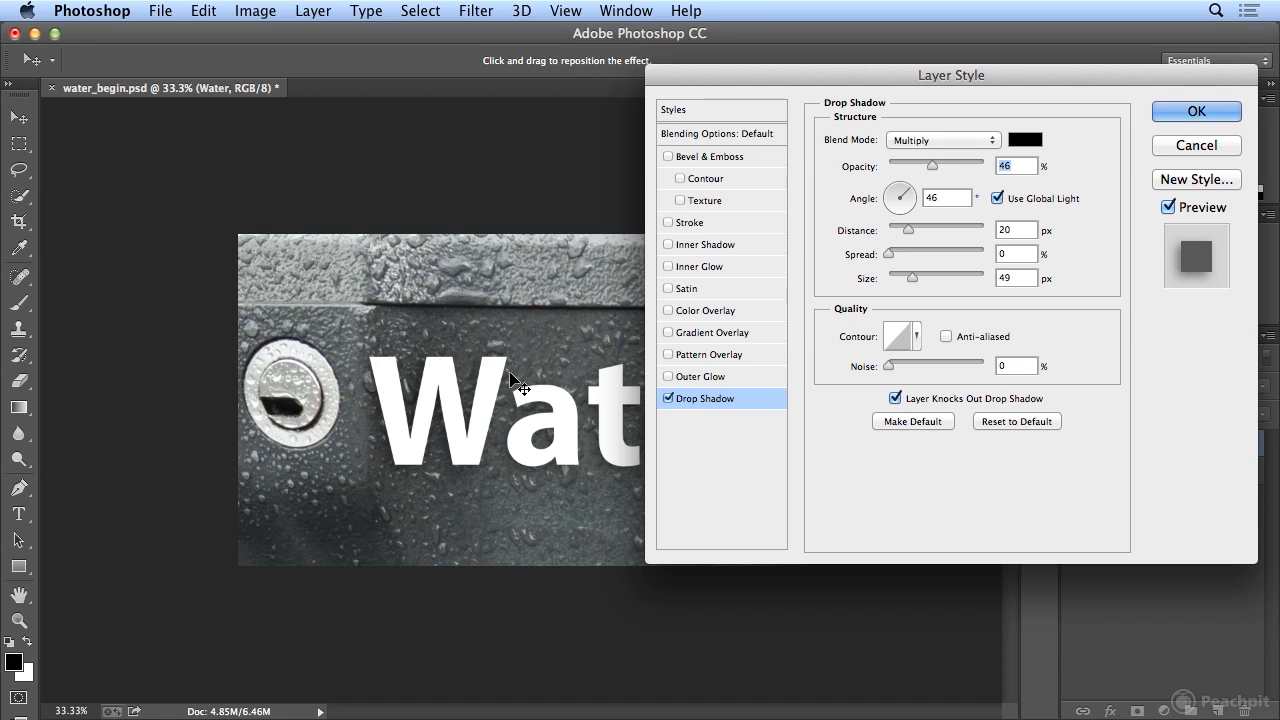
# Enable Bevel & Emboss alongside the drop shadow on the Water layer, and return to the drop shadow settings.
pyautogui.click(714, 157)
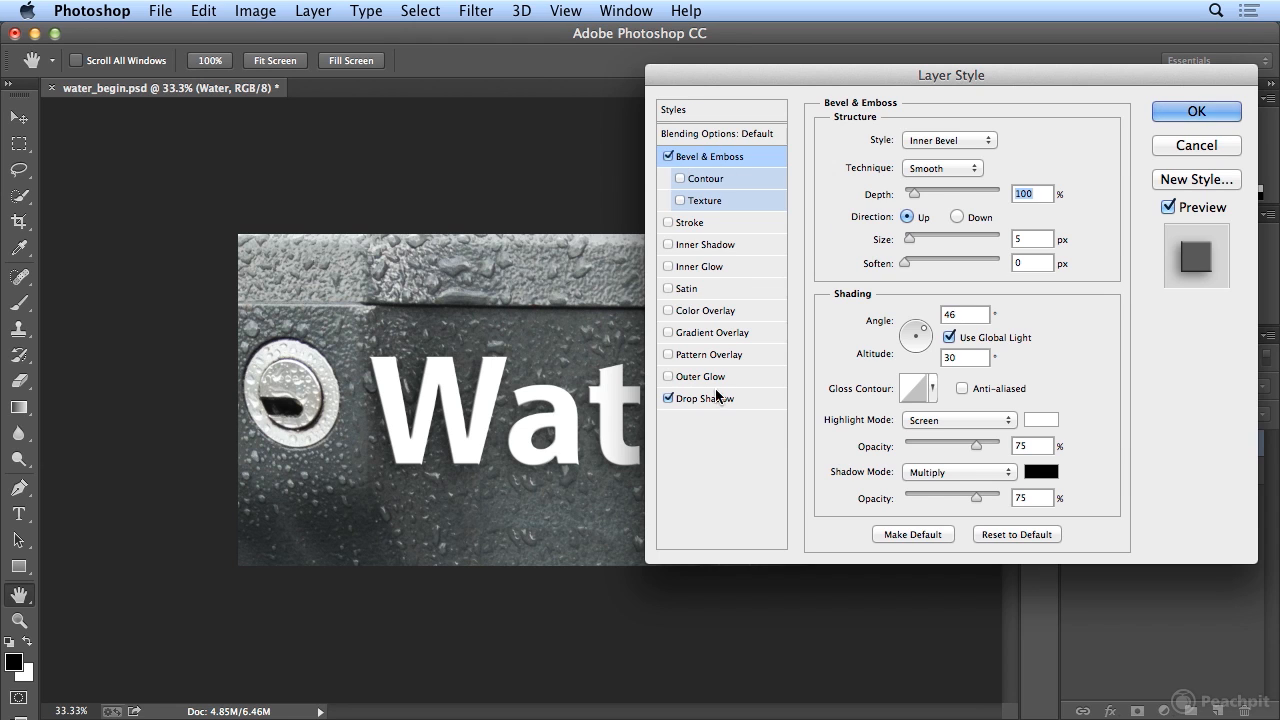
pyautogui.click(705, 398)
pyautogui.click(668, 157)
pyautogui.click(668, 157)
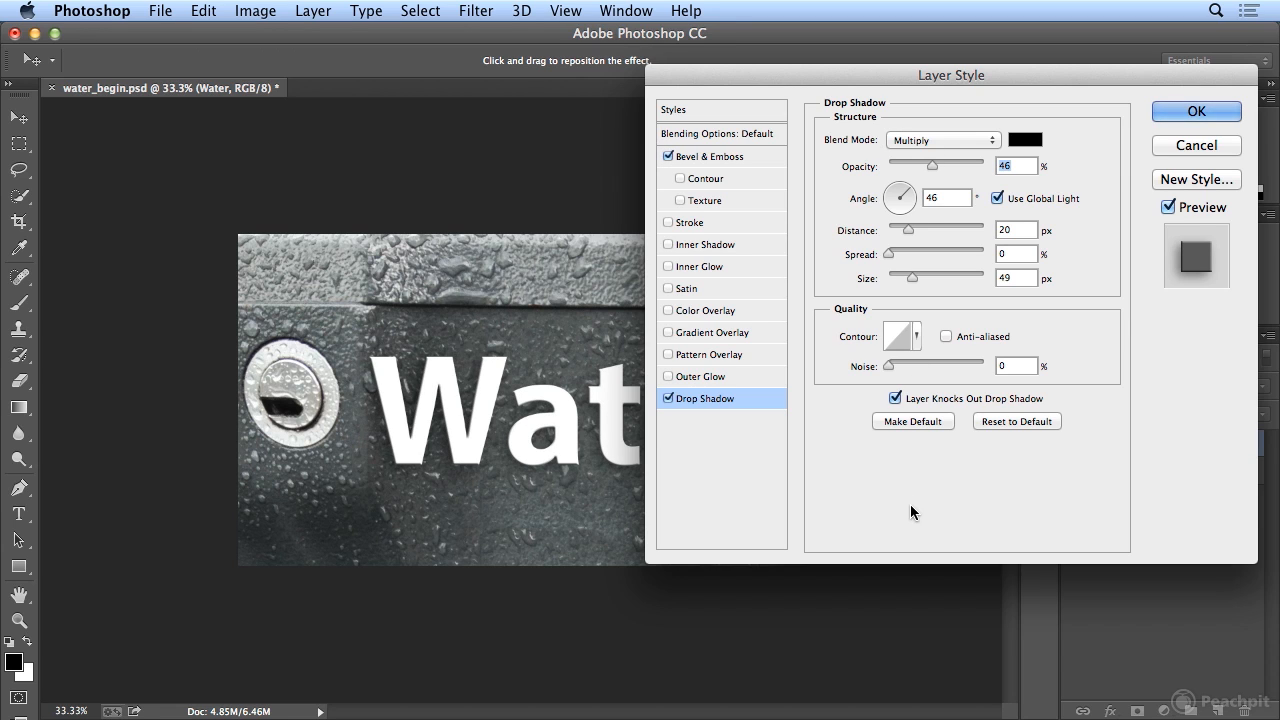
# Compare the Emboss, Pillow Emboss, Outer Bevel and Inner Bevel styles for the Water layer's Bevel & Emboss effect, and settle on Emboss.
pyautogui.click(704, 160)
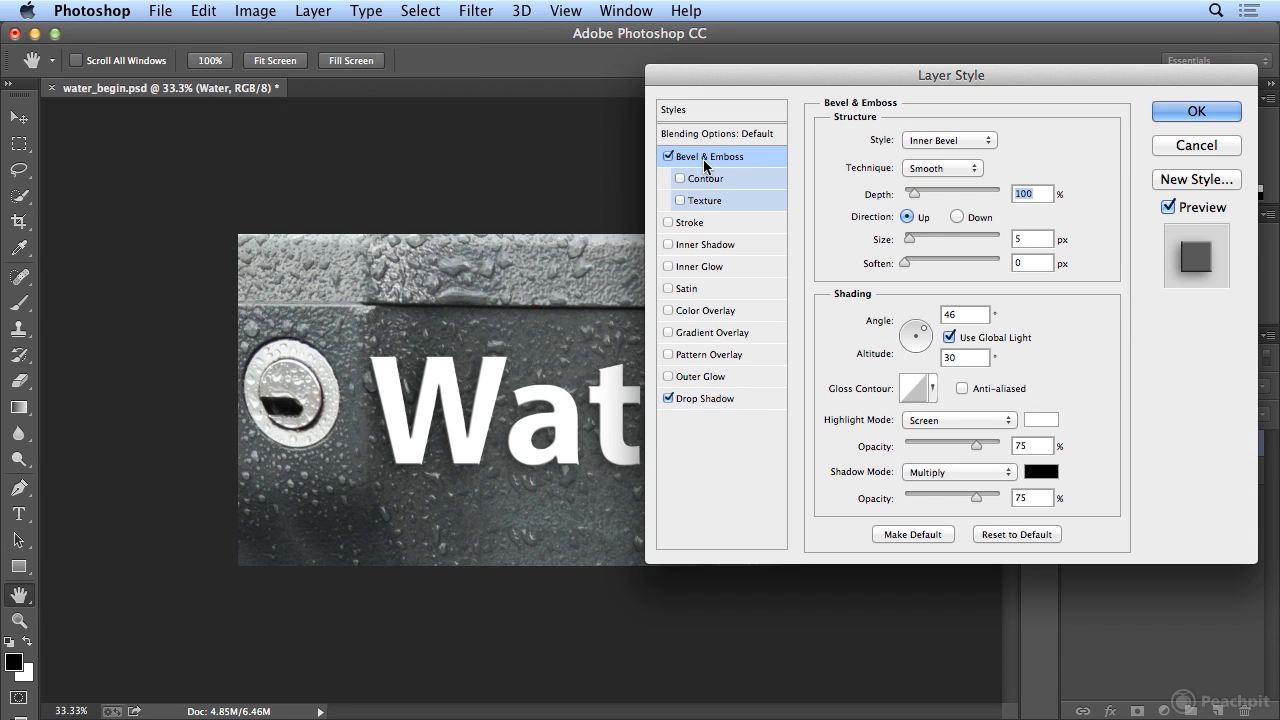
pyautogui.click(927, 139)
pyautogui.click(927, 149)
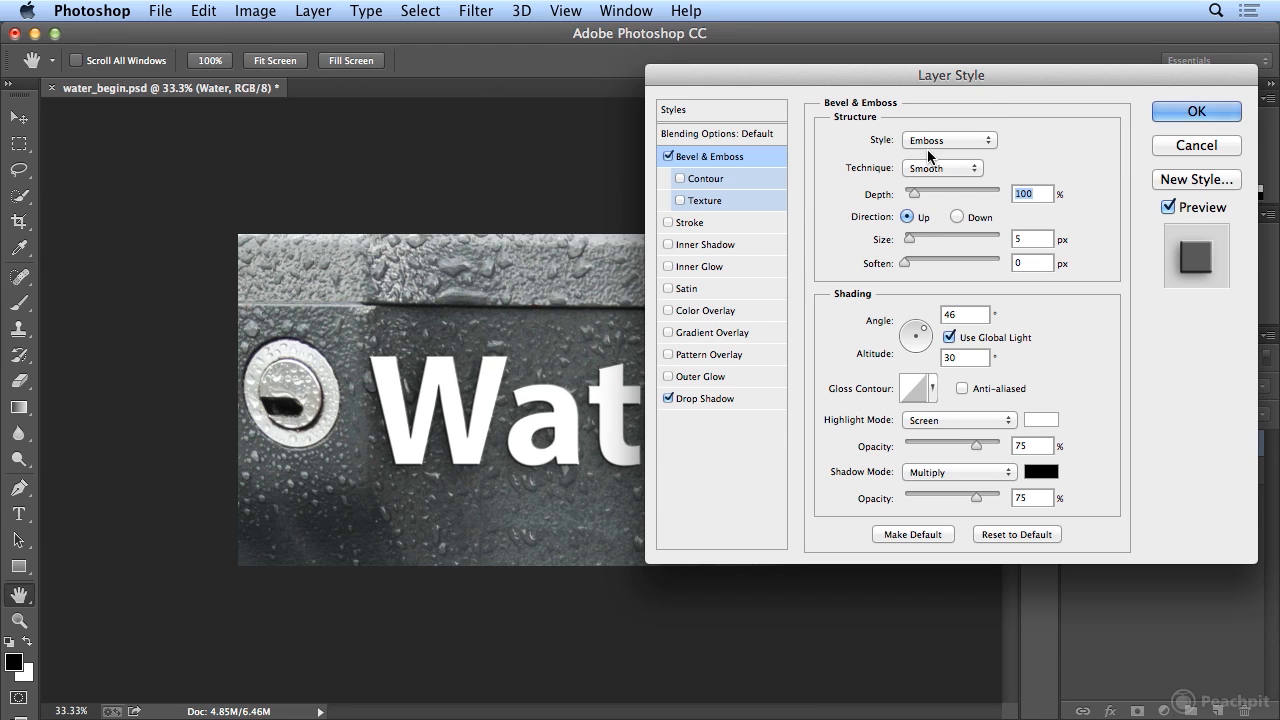
pyautogui.click(931, 142)
pyautogui.click(933, 156)
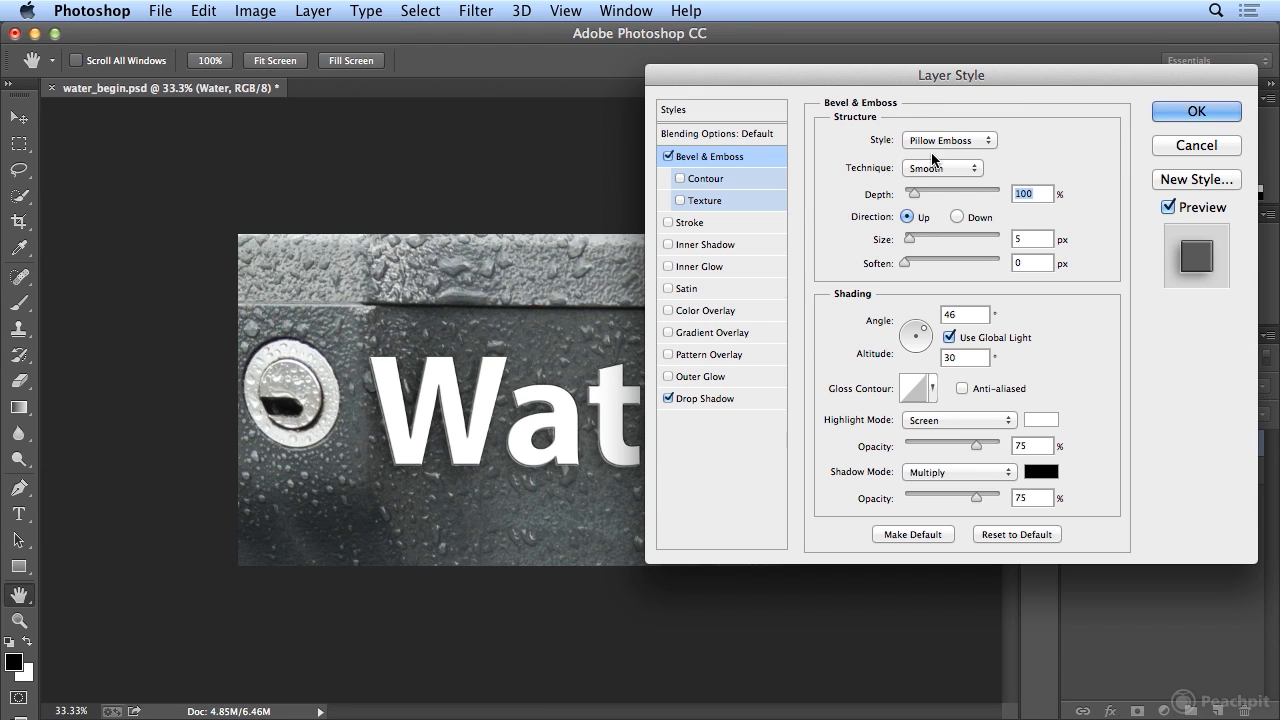
pyautogui.click(936, 141)
pyautogui.click(936, 150)
pyautogui.click(938, 141)
pyautogui.click(938, 88)
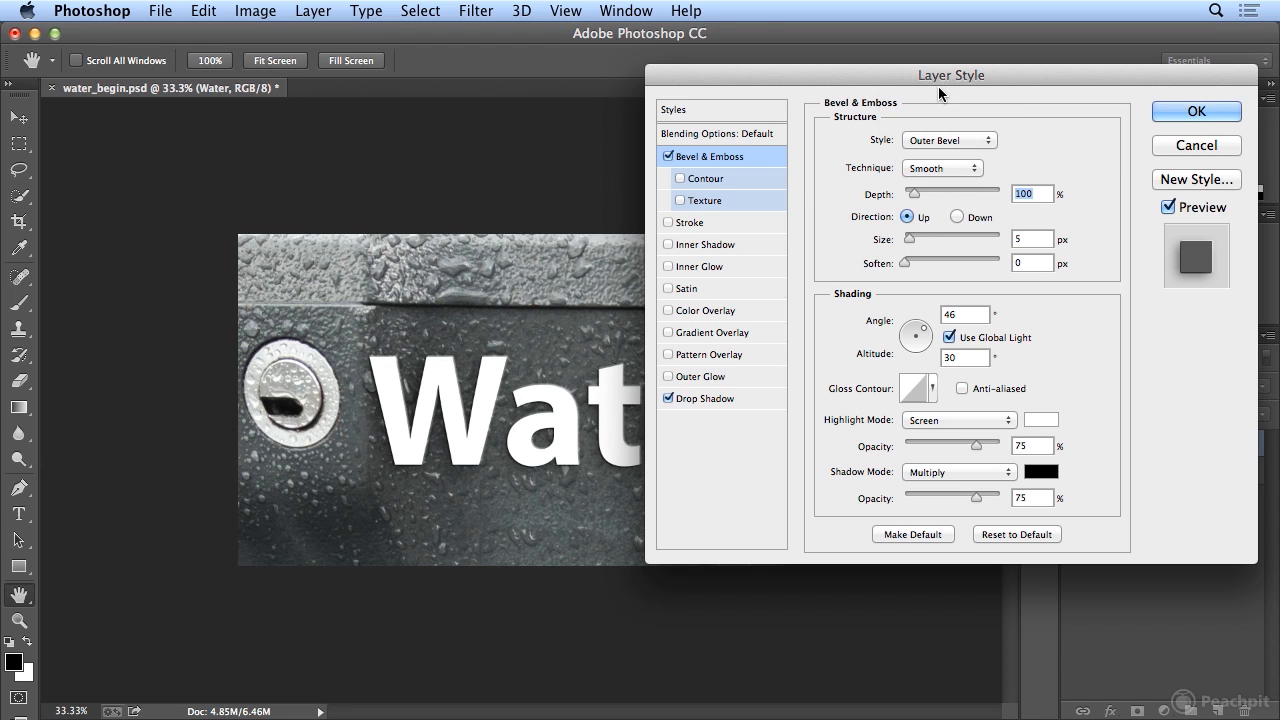
pyautogui.click(935, 141)
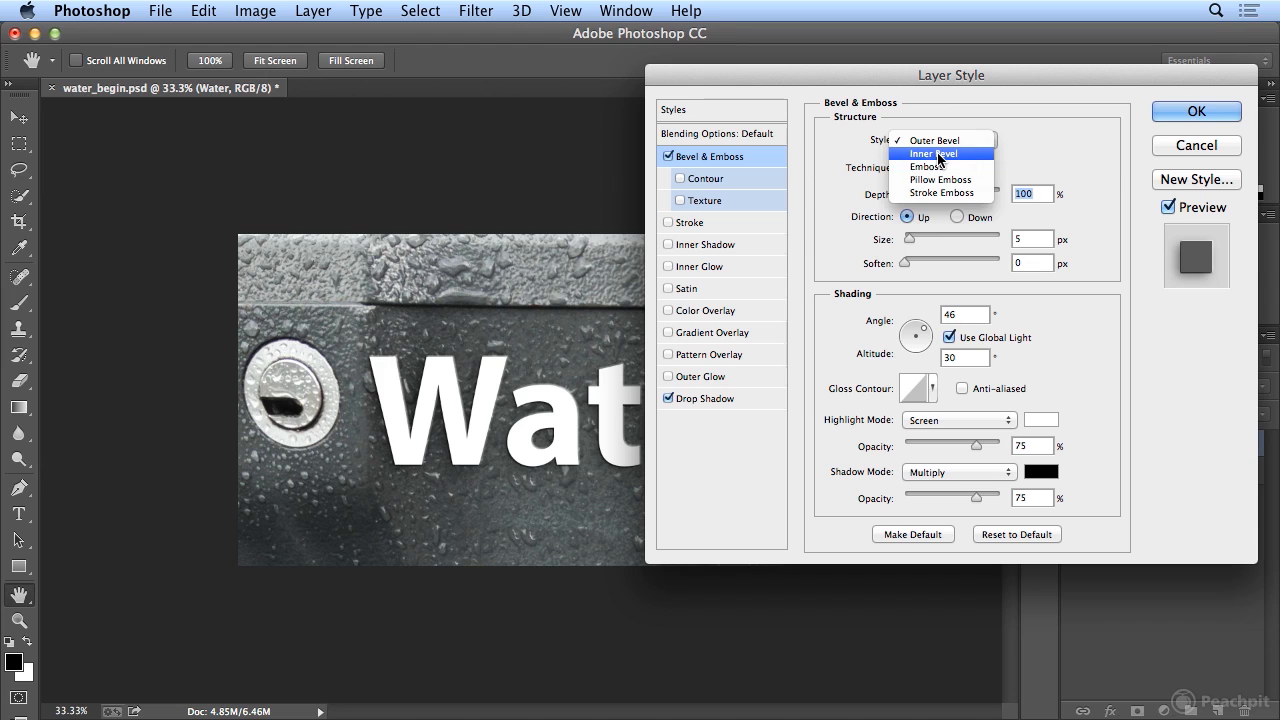
pyautogui.click(939, 155)
pyautogui.click(941, 142)
pyautogui.click(940, 156)
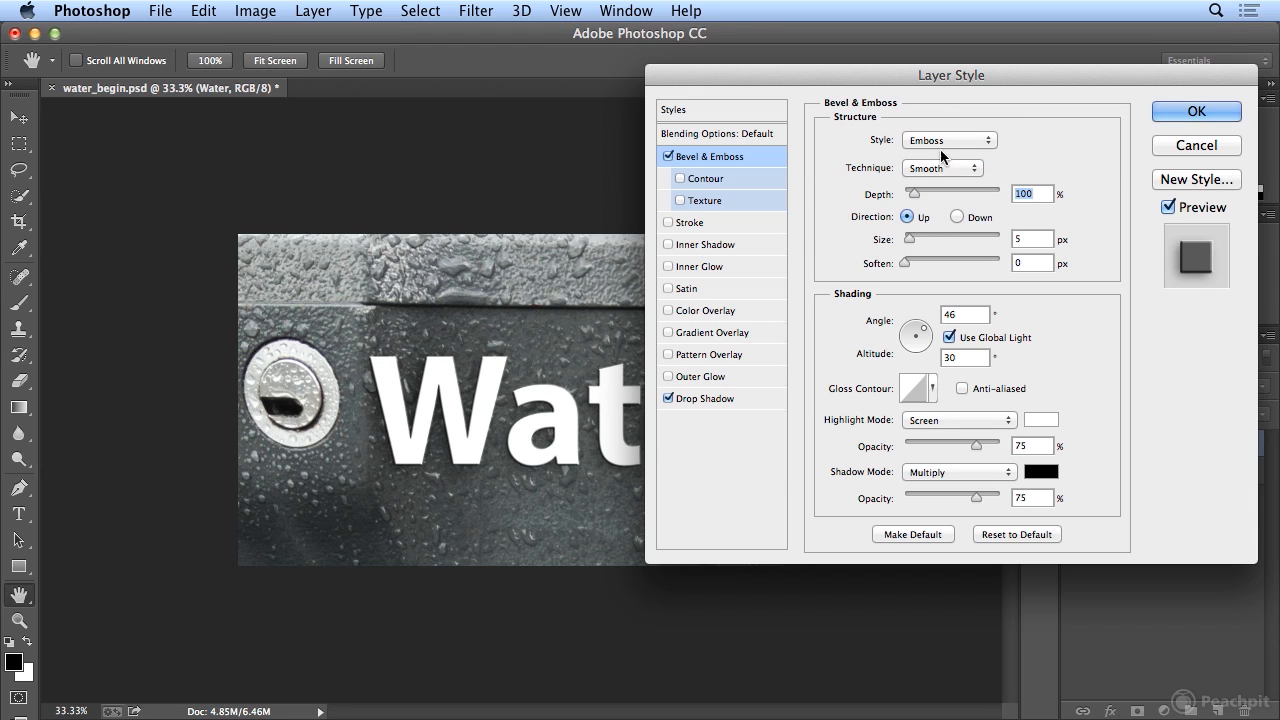
# Set the emboss to 438% depth, 2 px size and 2 px soften, with its direction set to Down.
pyautogui.moveTo(914, 193); pyautogui.dragTo(947, 193)
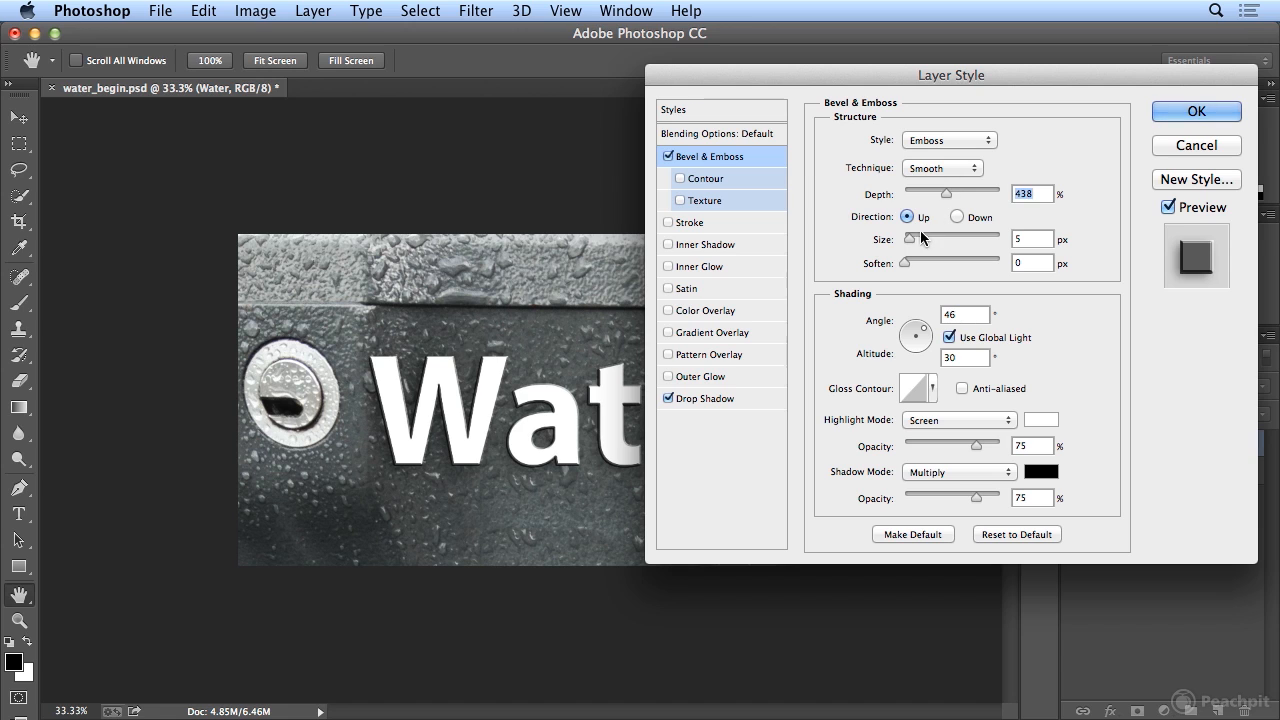
pyautogui.moveTo(910, 240)
pyautogui.mouseDown()
pyautogui.moveTo(966, 248)
pyautogui.moveTo(906, 245)
pyautogui.moveTo(923, 260)
pyautogui.moveTo(958, 258)
pyautogui.moveTo(917, 262)
pyautogui.mouseUp()
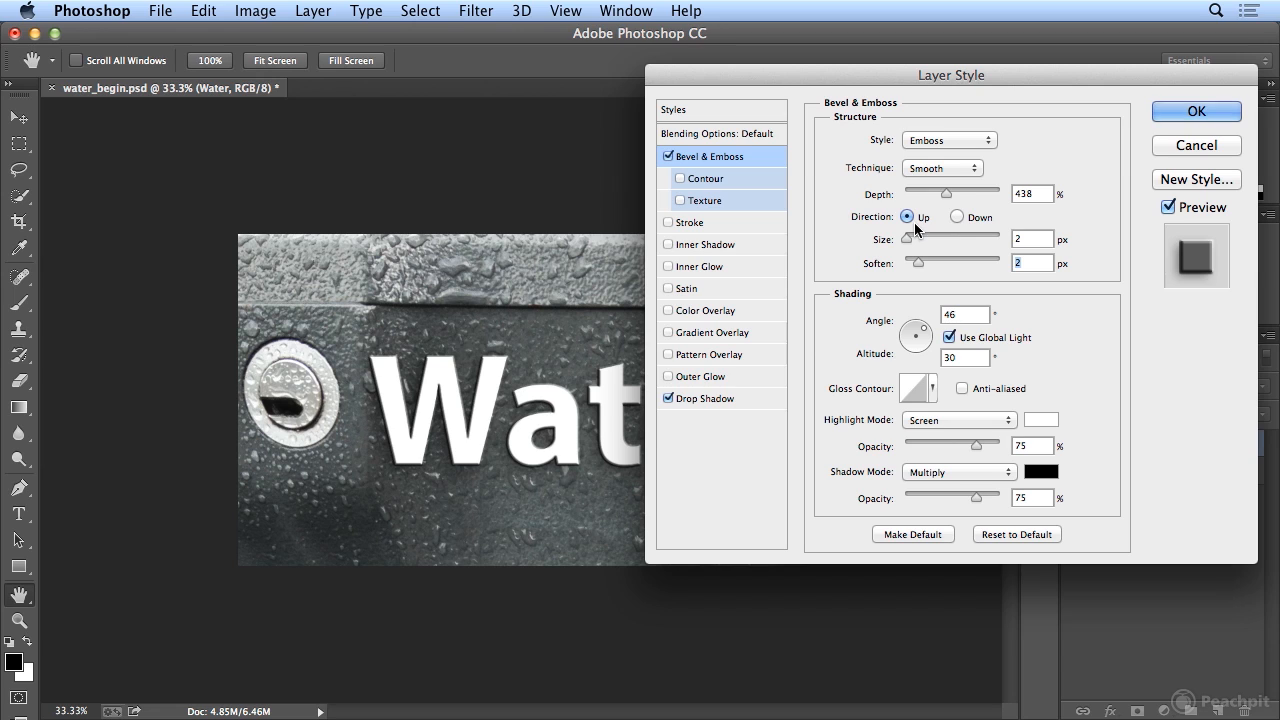
pyautogui.click(956, 216)
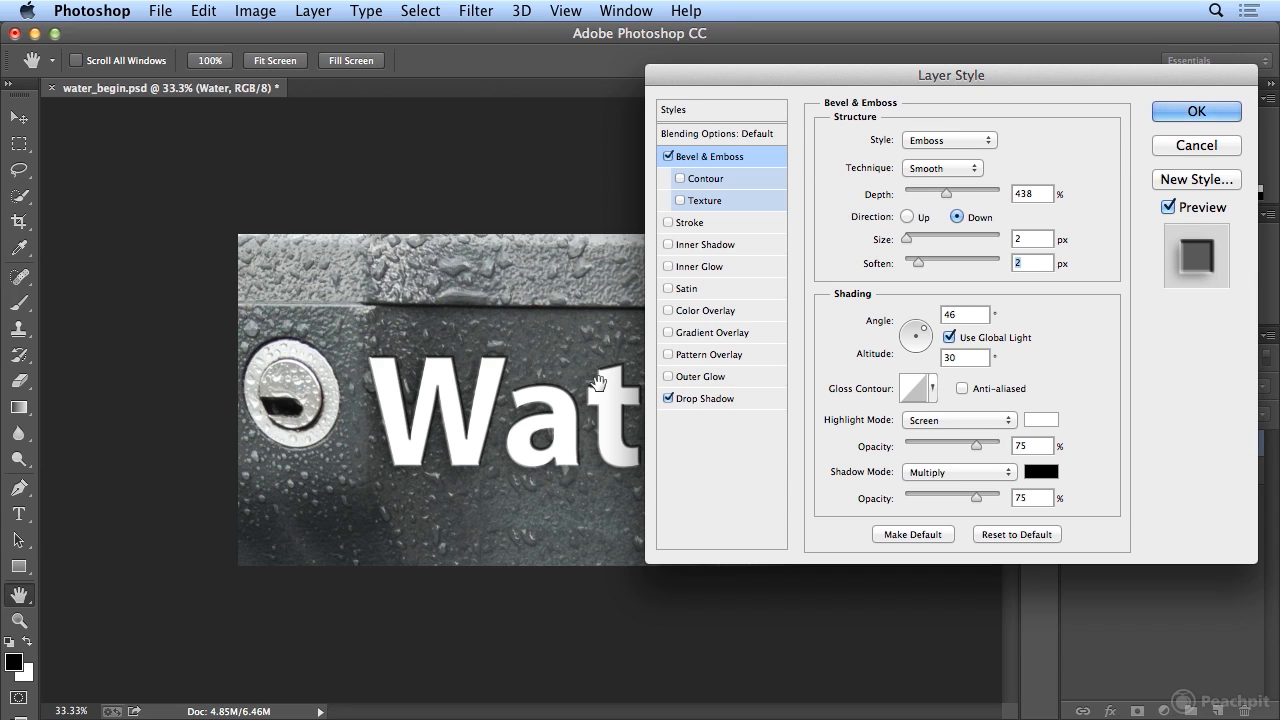
# Add a Pattern Overlay to the Water layer using the saved water-droplet photo pattern, and apply the layer style.
pyautogui.click(712, 358)
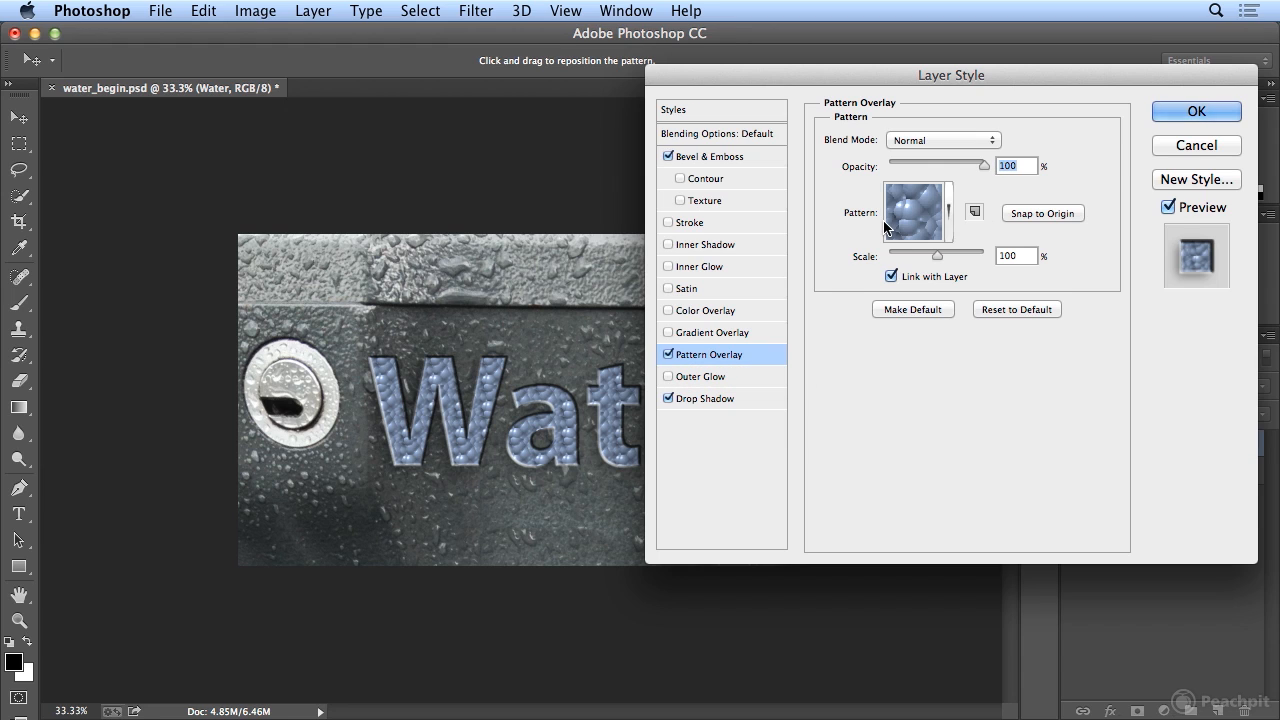
pyautogui.click(950, 228)
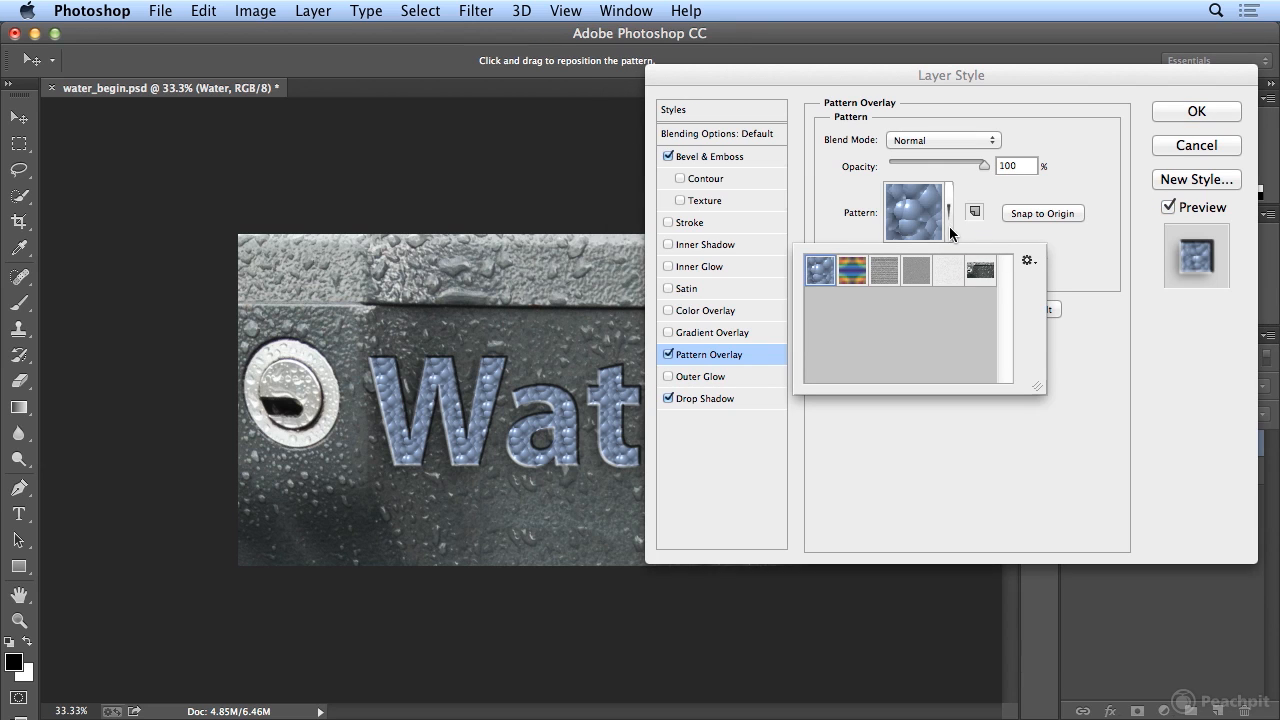
pyautogui.click(977, 275)
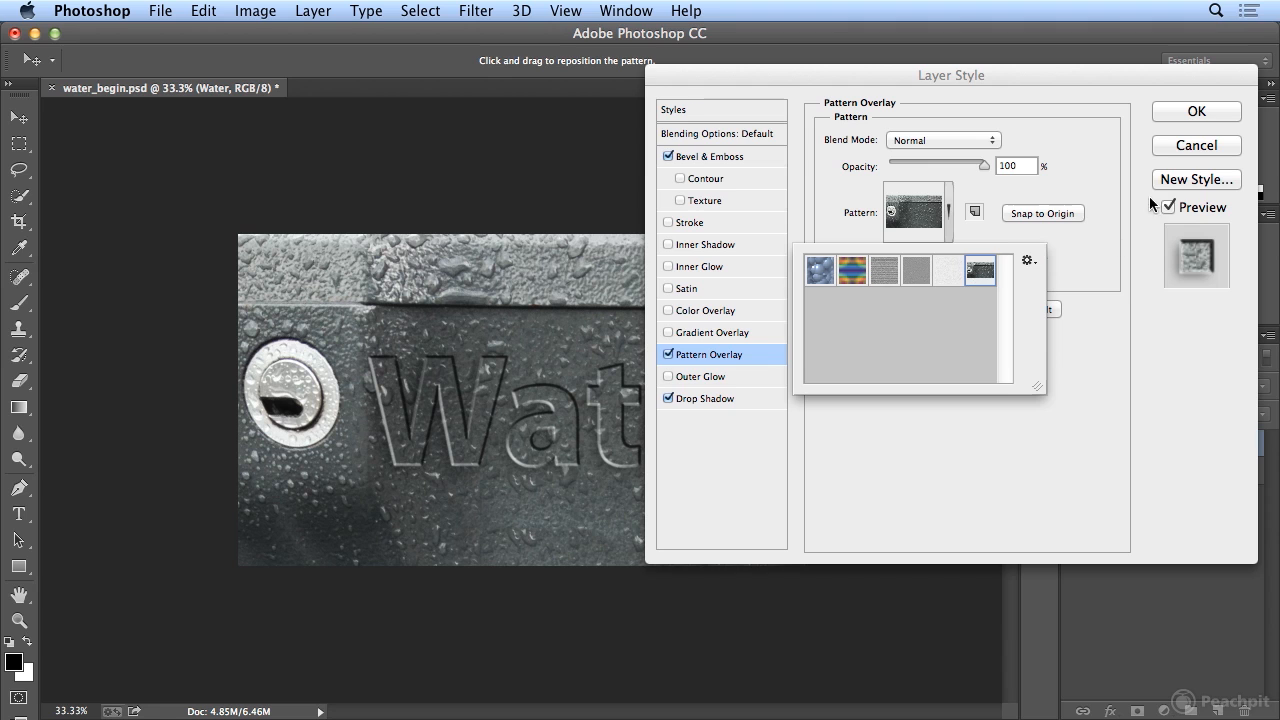
pyautogui.click(1172, 112)
pyautogui.click(1170, 108)
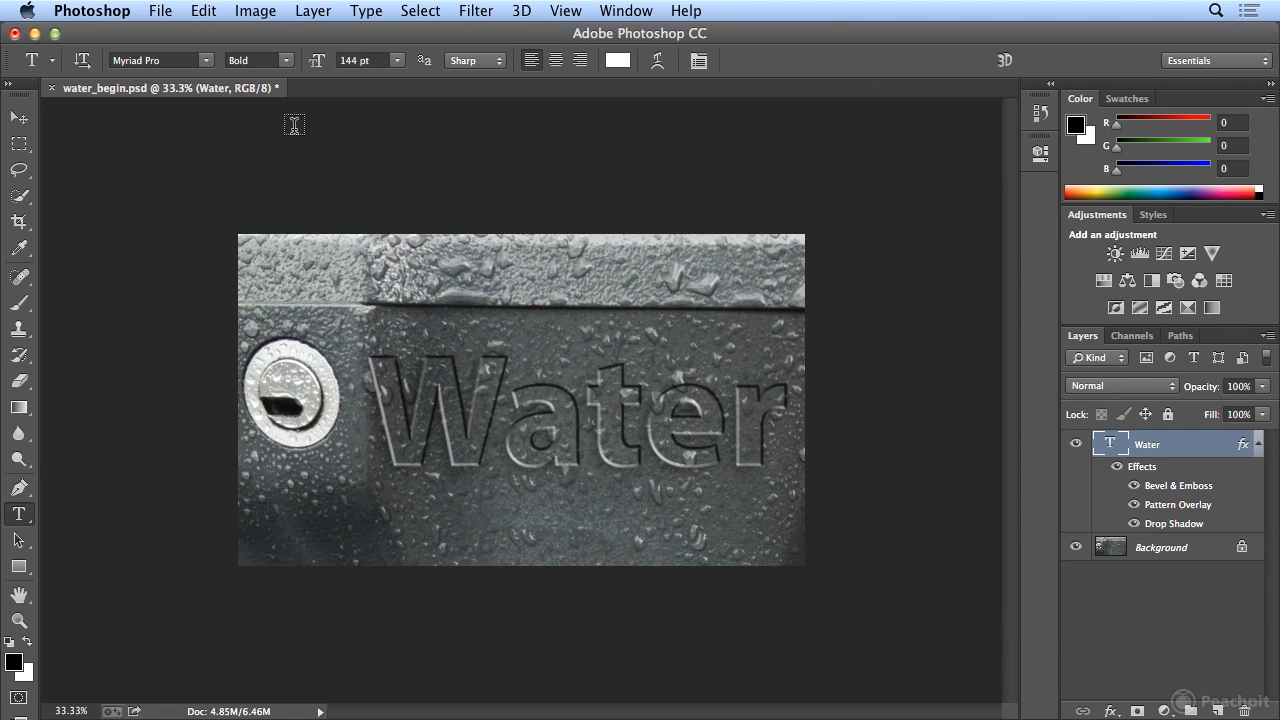
# Move the Water text up across the panel's ledge, snap its pattern overlay to the origin and unlink the pattern from the layer.
pyautogui.click(19, 117)
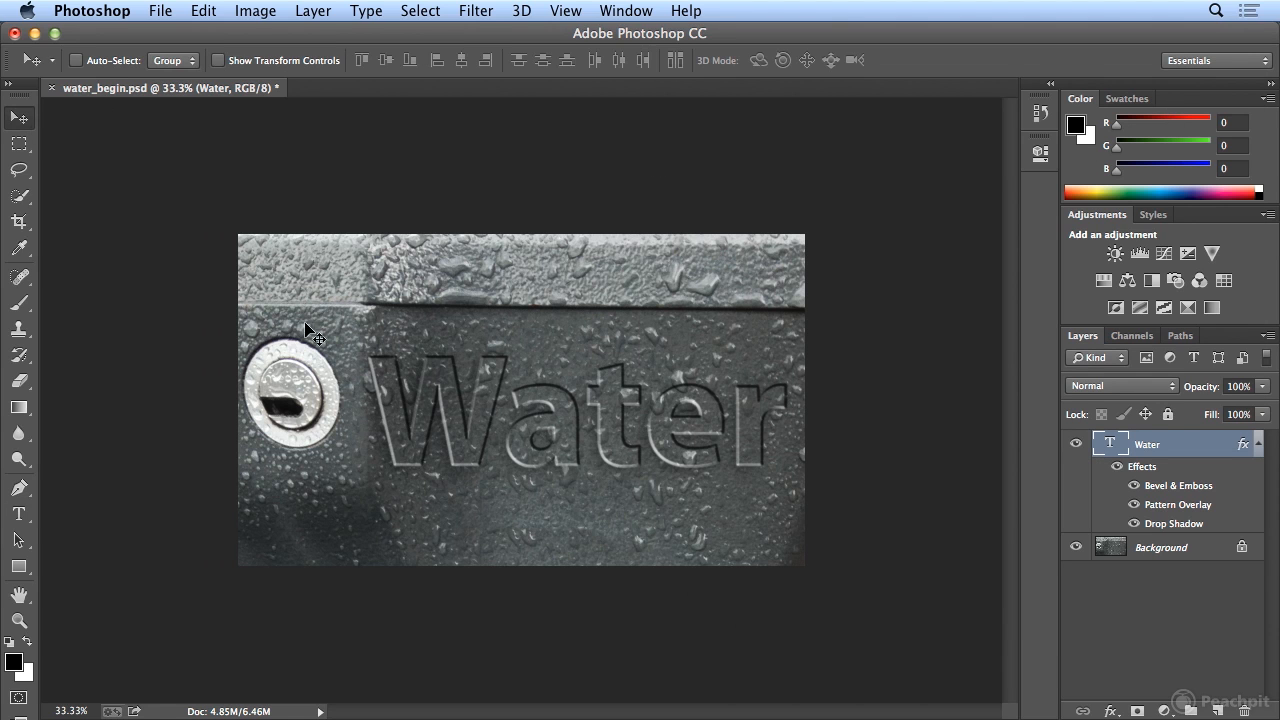
pyautogui.moveTo(398, 426); pyautogui.dragTo(386, 331)
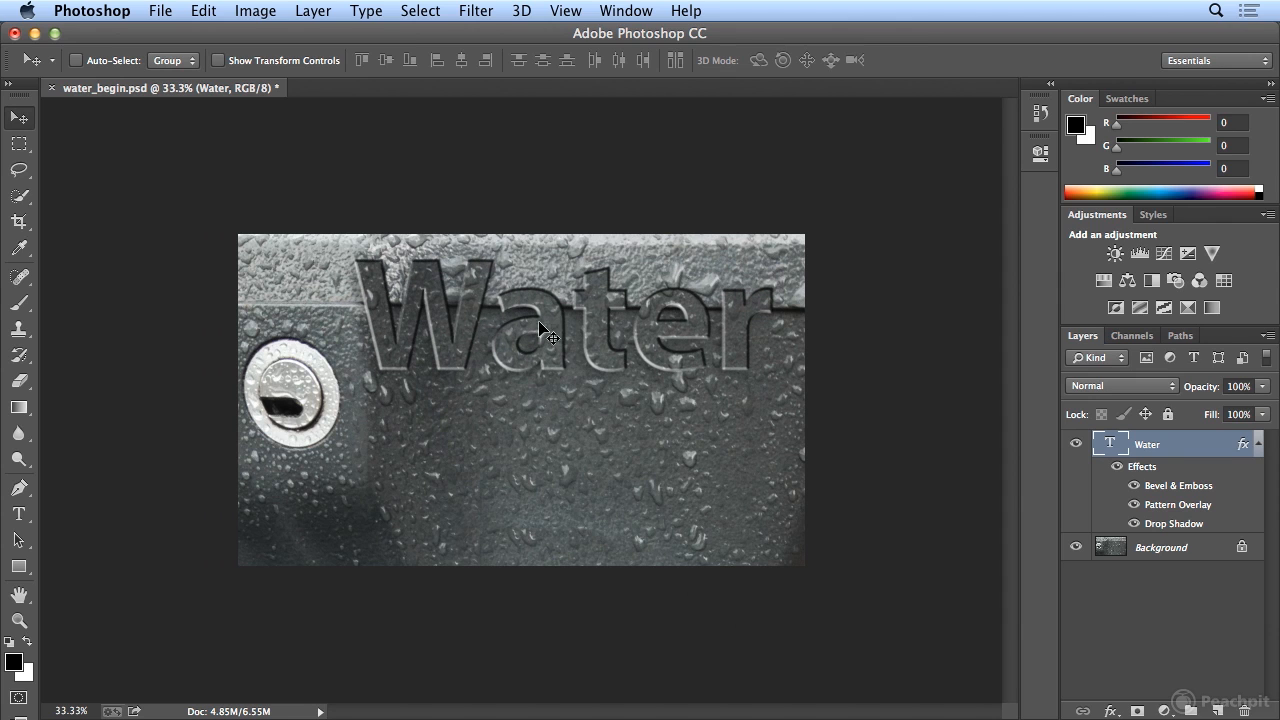
pyautogui.doubleClick(1187, 508)
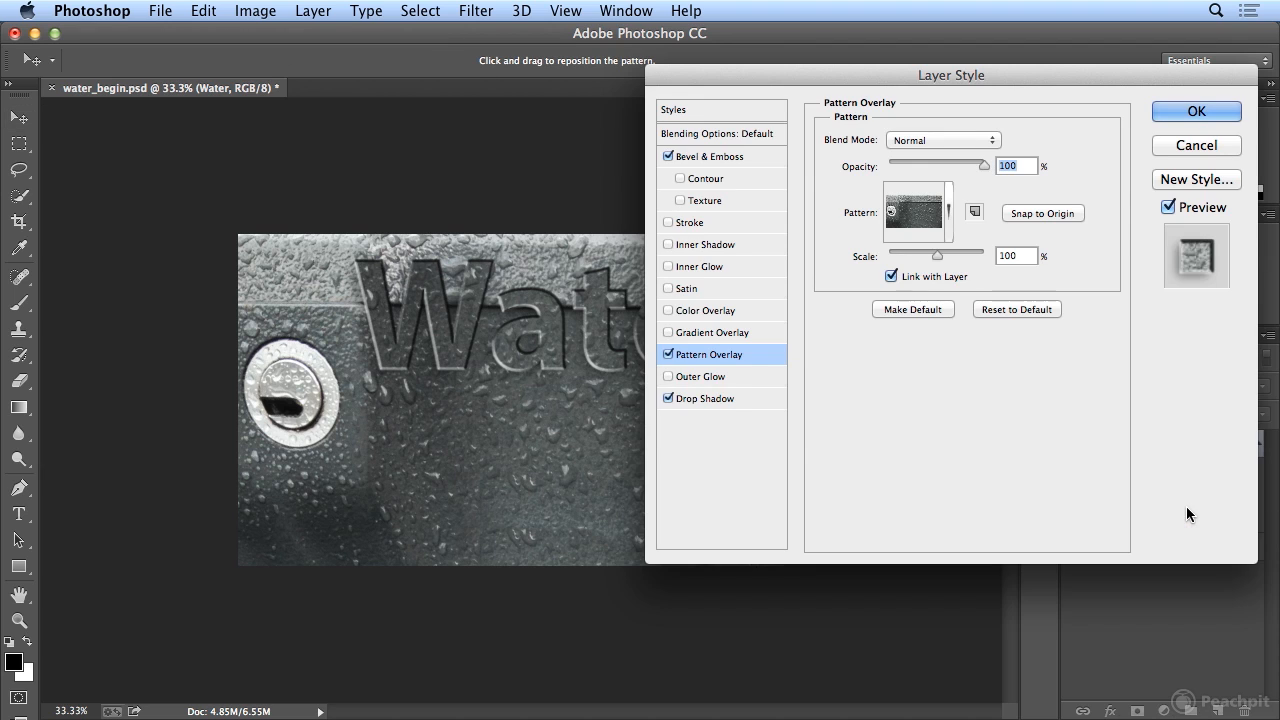
pyautogui.click(1054, 214)
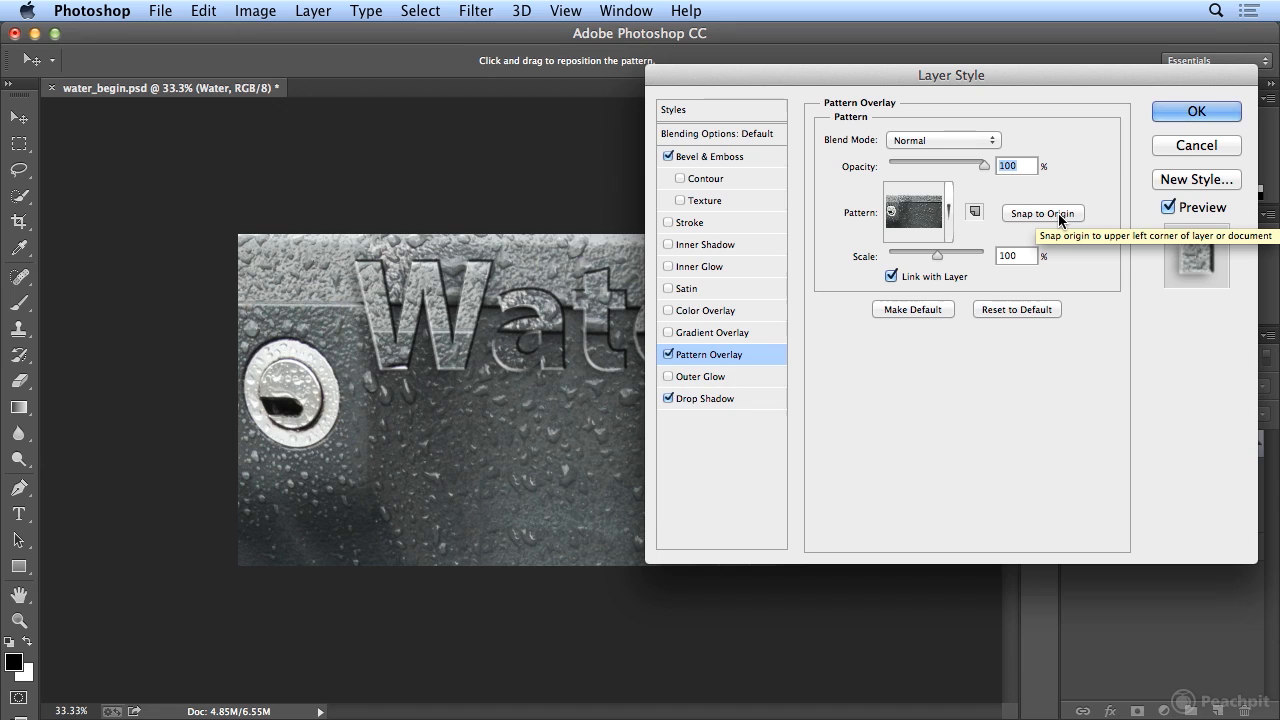
pyautogui.click(925, 280)
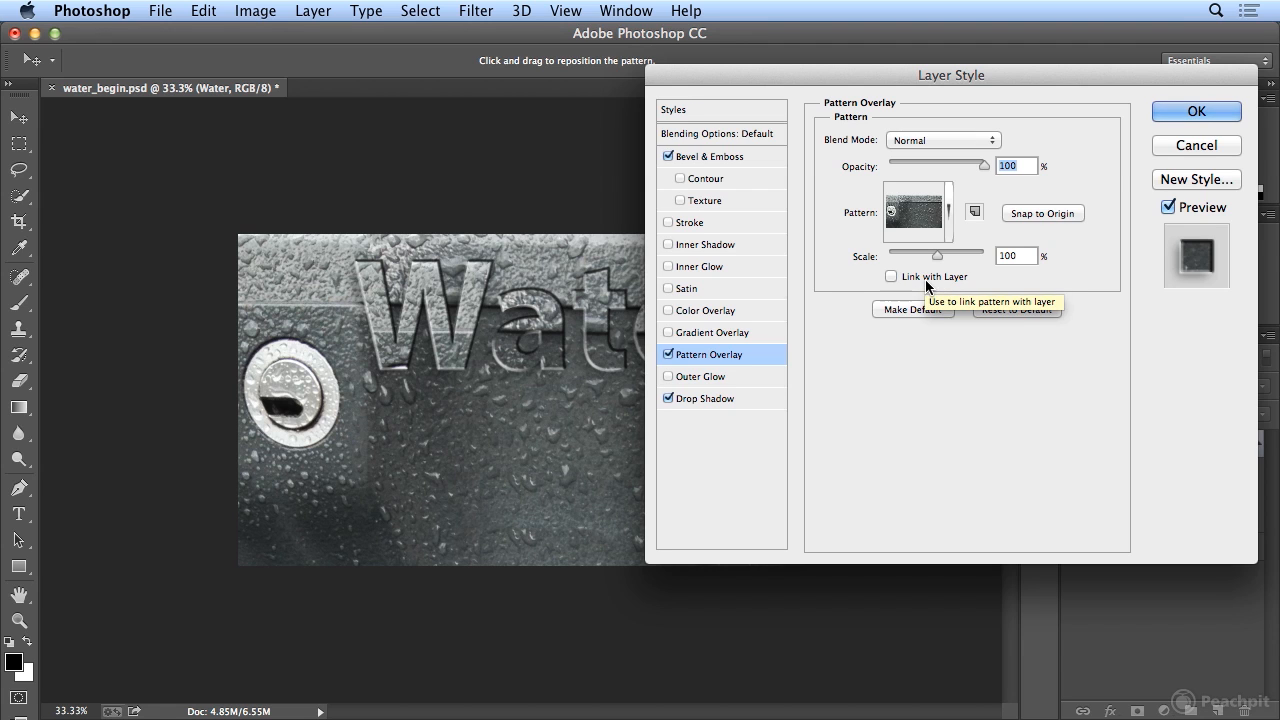
pyautogui.click(1176, 113)
# Move the Water text back down beside the lock and realign its pattern overlay to the origin at 100% opacity.
pyautogui.moveTo(729, 271); pyautogui.dragTo(667, 398)
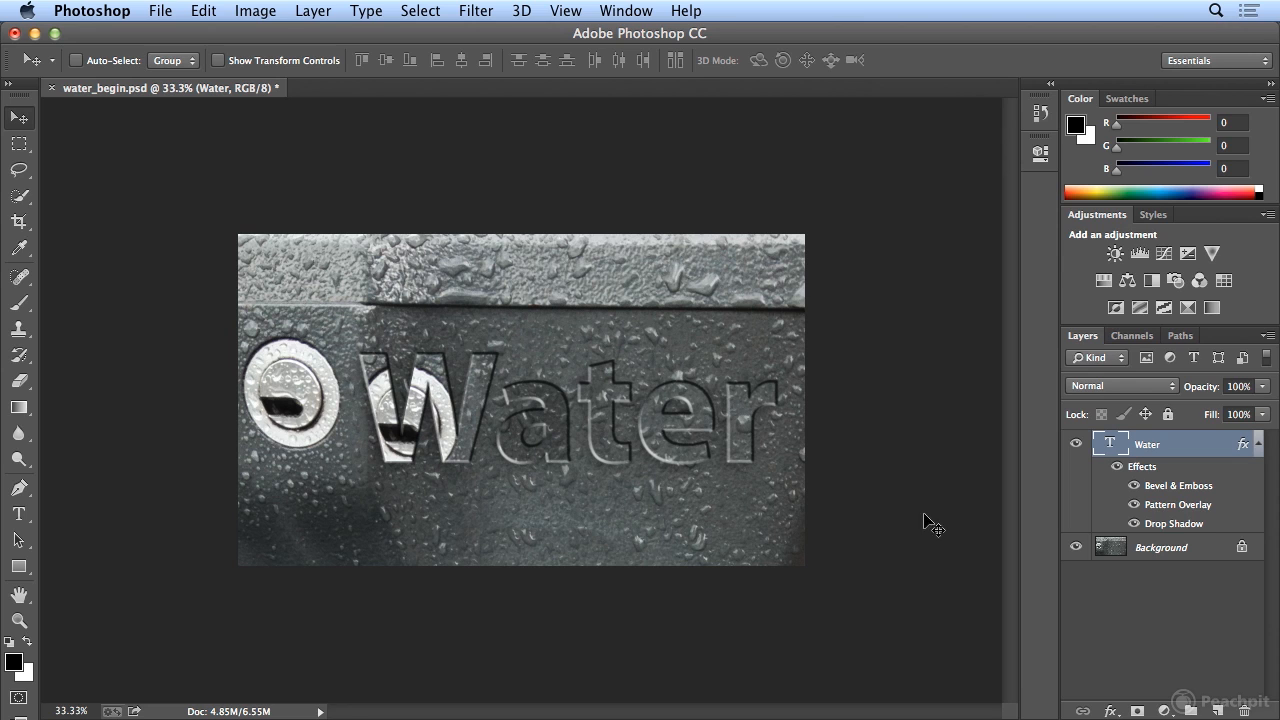
pyautogui.doubleClick(1181, 504)
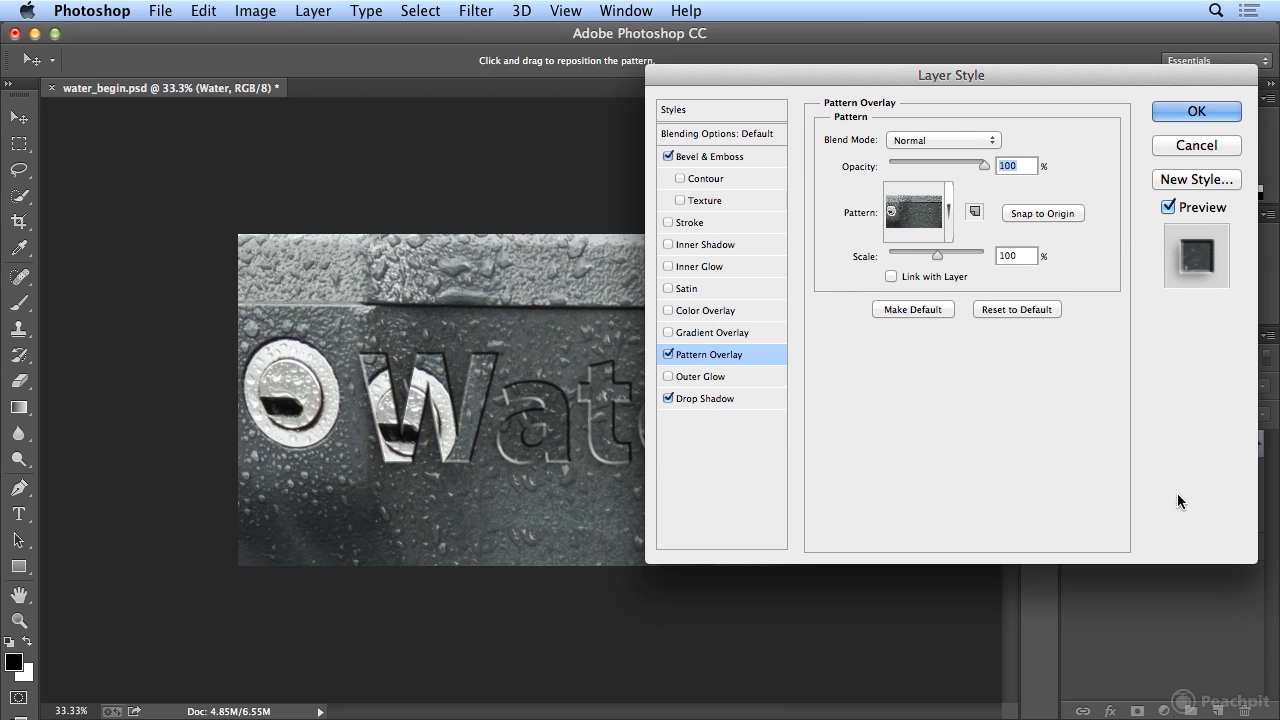
pyautogui.click(1054, 213)
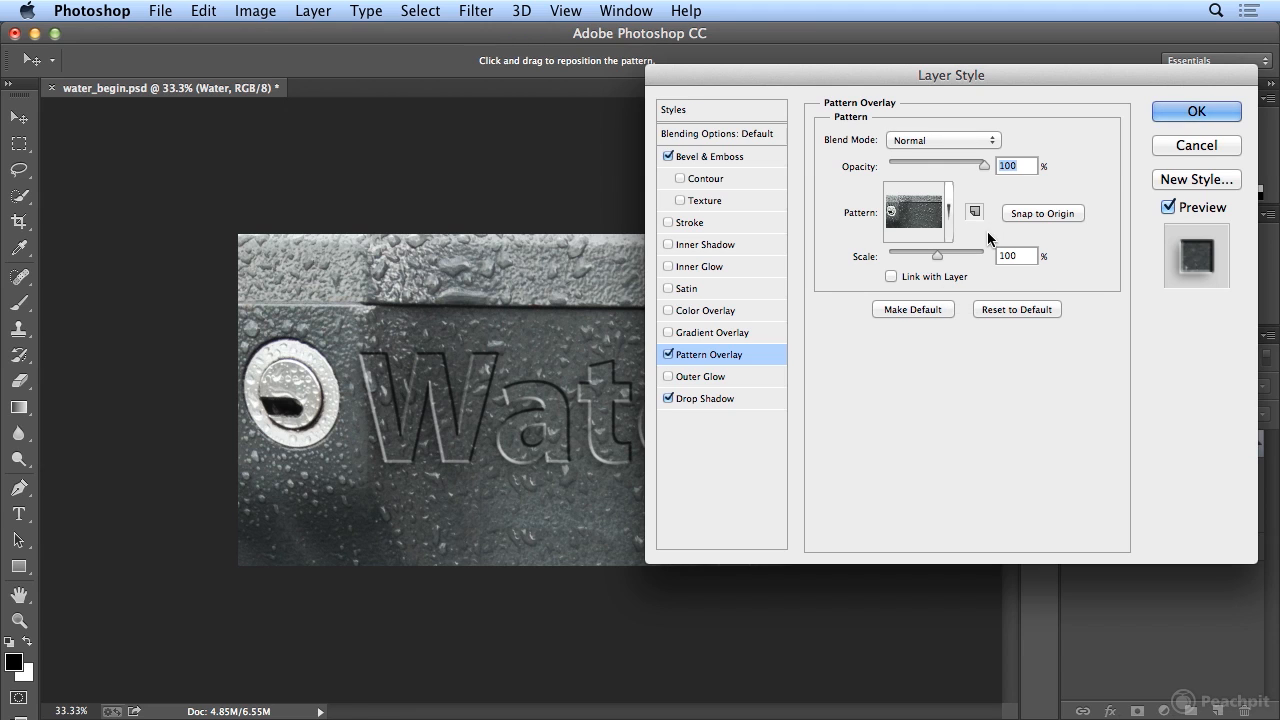
pyautogui.moveTo(983, 172)
pyautogui.mouseDown()
pyautogui.moveTo(935, 166)
pyautogui.moveTo(972, 172)
pyautogui.mouseUp()
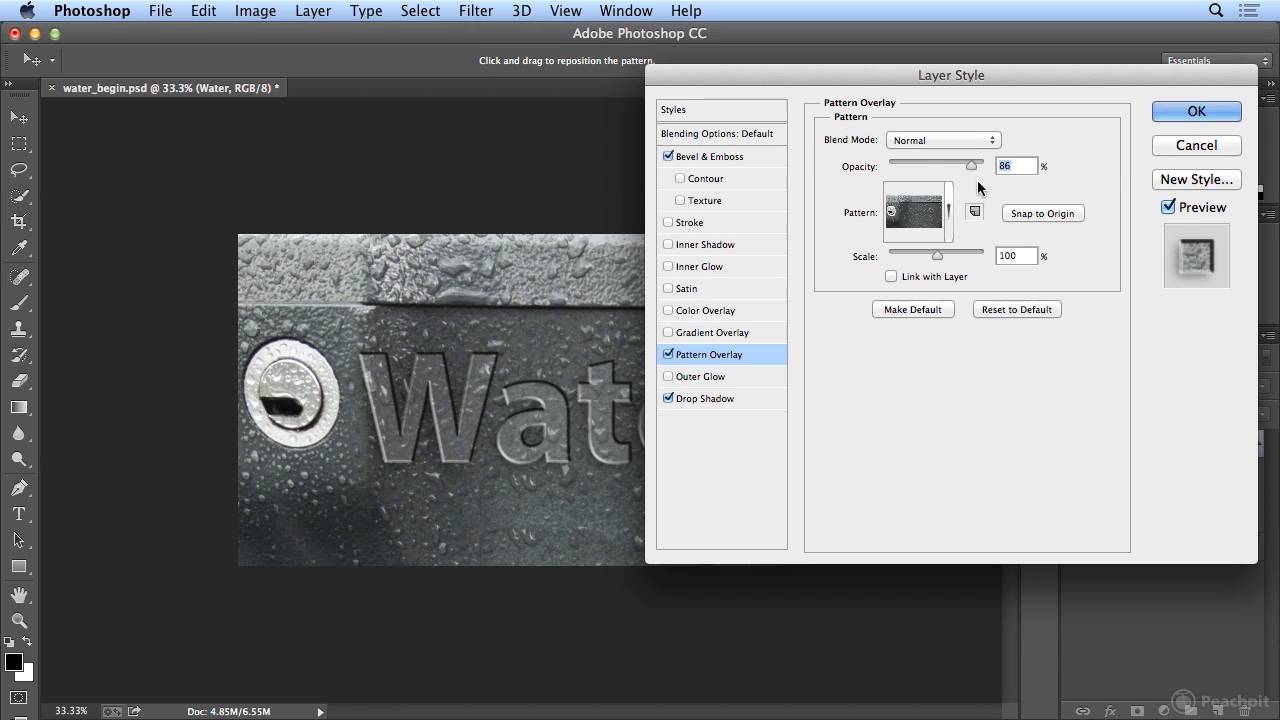
pyautogui.moveTo(971, 165); pyautogui.dragTo(991, 166)
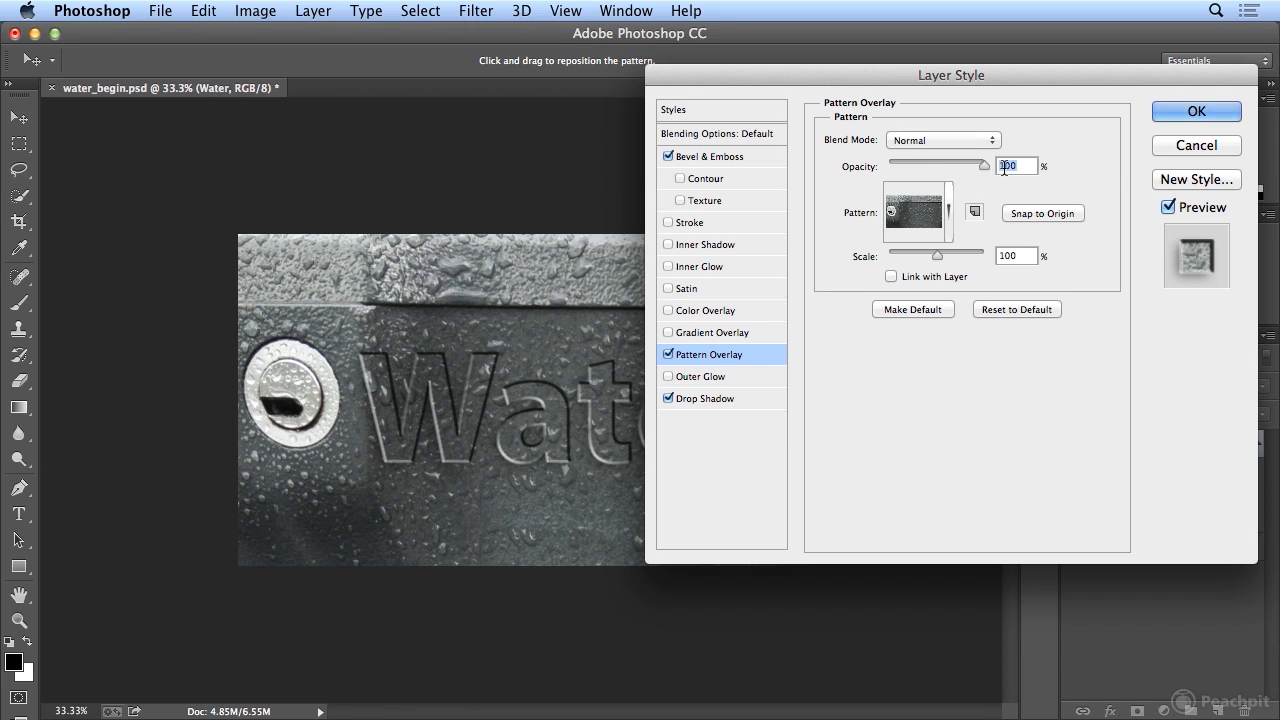
# Add a blue #559ef8 Color Overlay at 22% opacity to the Water layer, and apply the layer style.
pyautogui.click(747, 310)
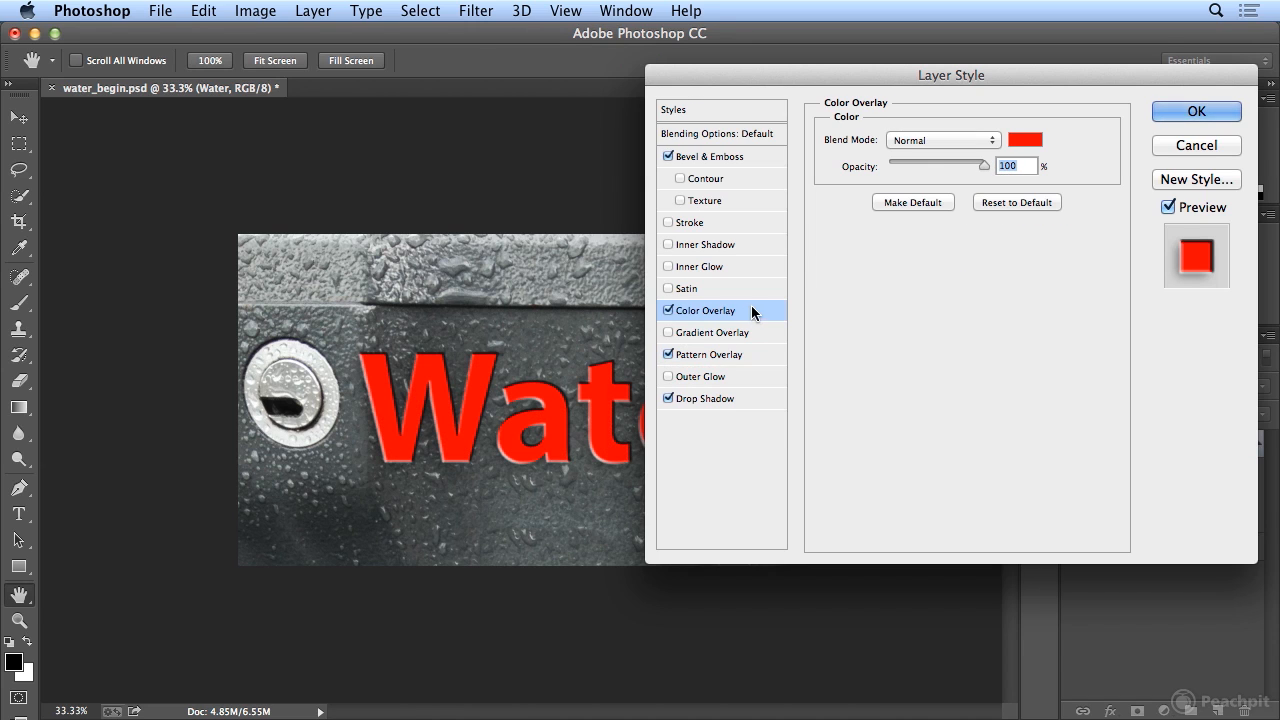
pyautogui.click(1036, 145)
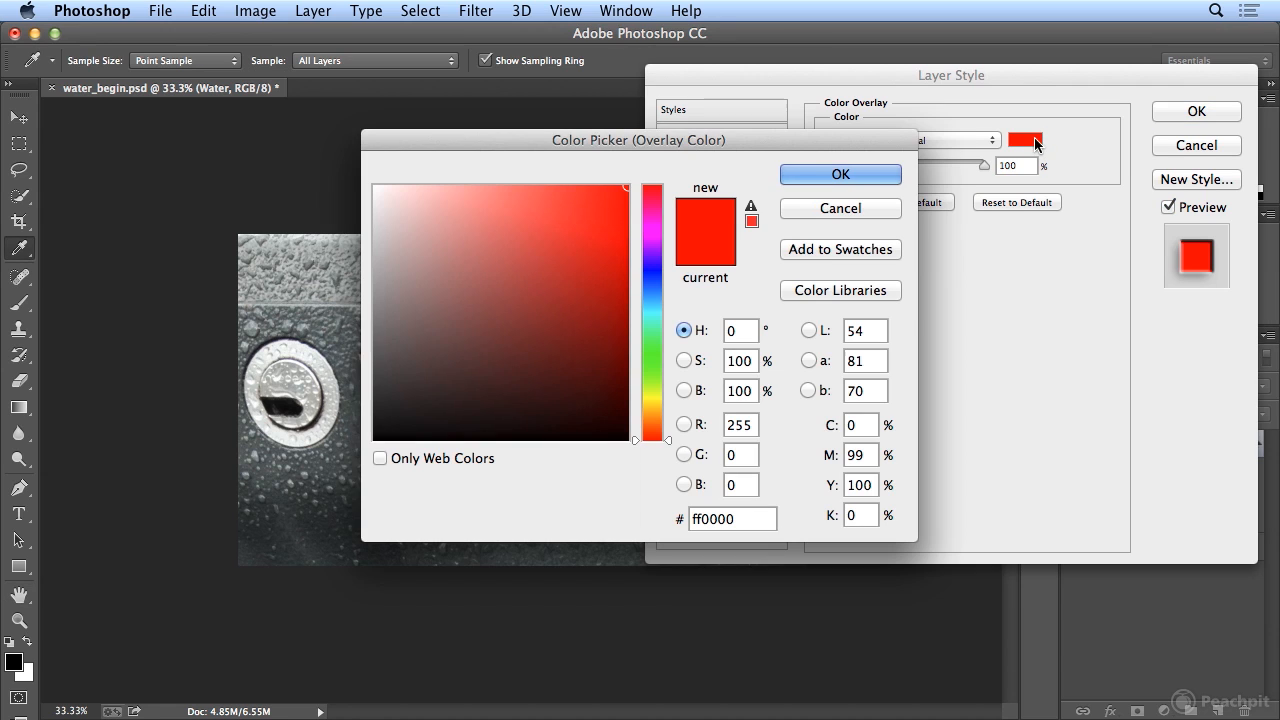
pyautogui.click(654, 284)
pyautogui.click(649, 297)
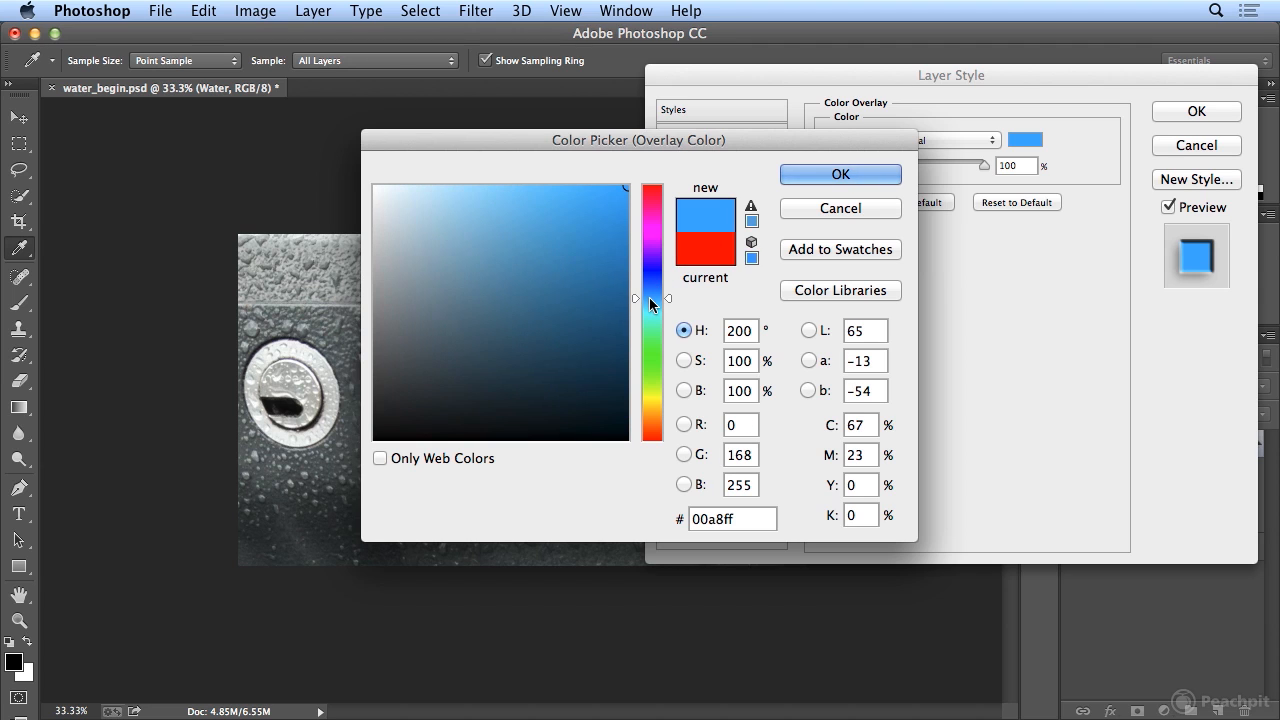
pyautogui.click(578, 216)
pyautogui.moveTo(672, 288); pyautogui.dragTo(672, 289)
pyautogui.moveTo(625, 254); pyautogui.dragTo(540, 191)
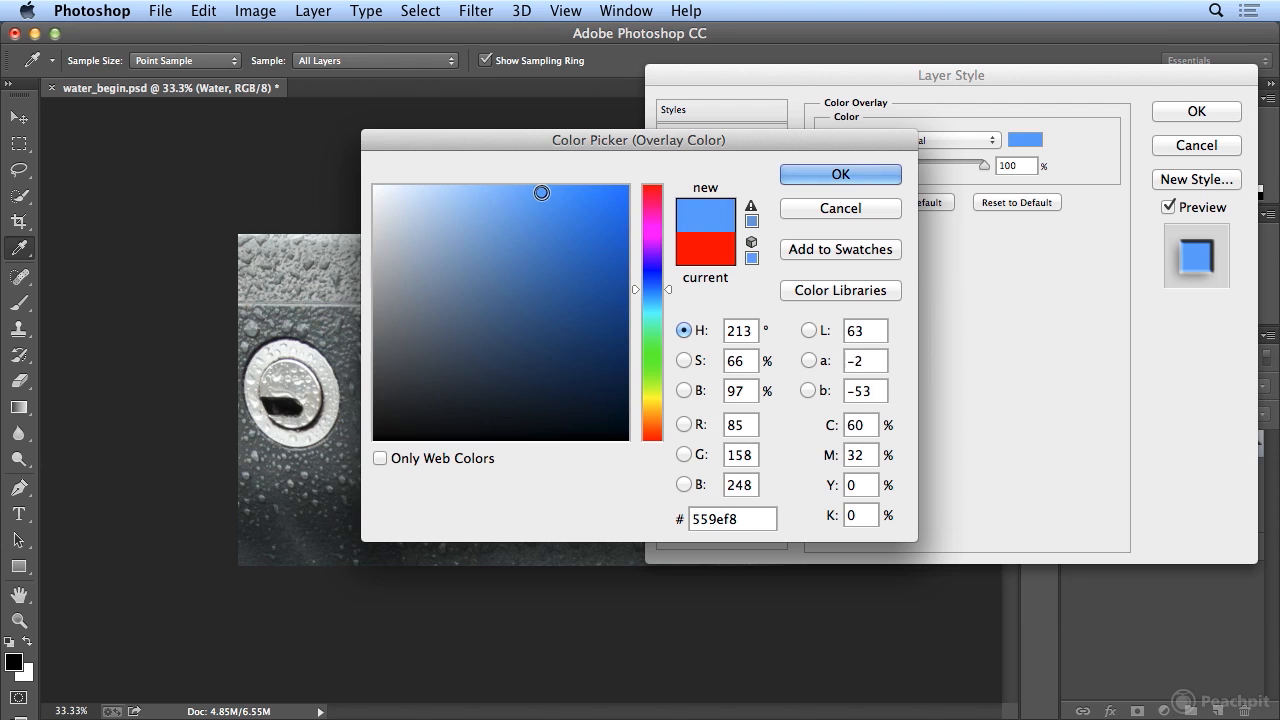
pyautogui.click(799, 171)
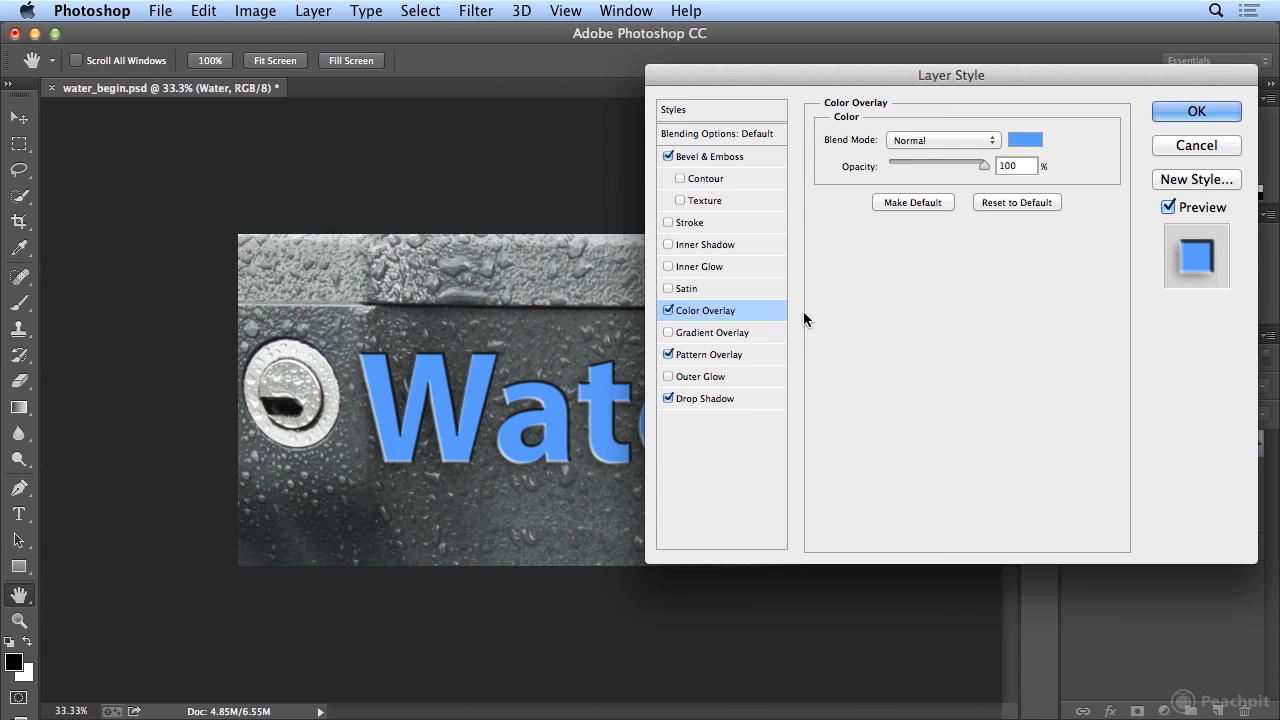
pyautogui.moveTo(982, 165); pyautogui.dragTo(909, 168)
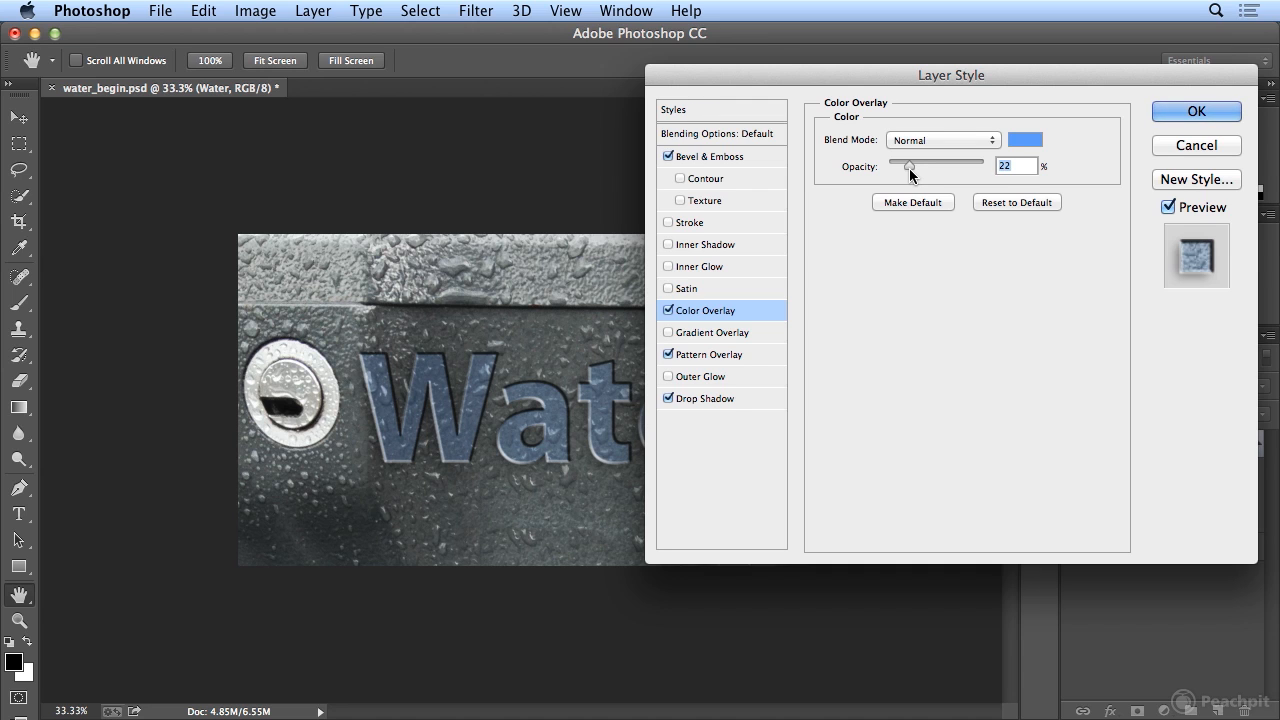
pyautogui.click(1226, 112)
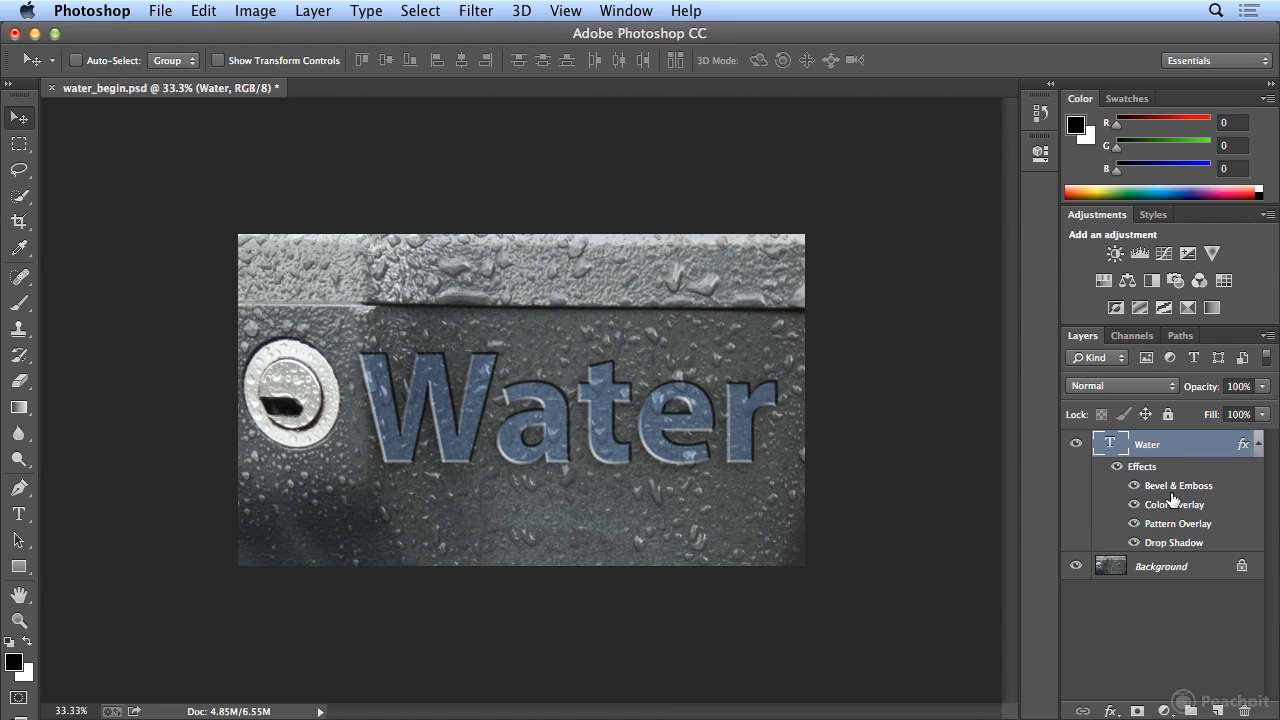
# Toggle the Color Overlay and Pattern Overlay effects of the Water layer off and on to compare the text's look.
pyautogui.click(1134, 504)
pyautogui.click(1134, 504)
pyautogui.click(1135, 504)
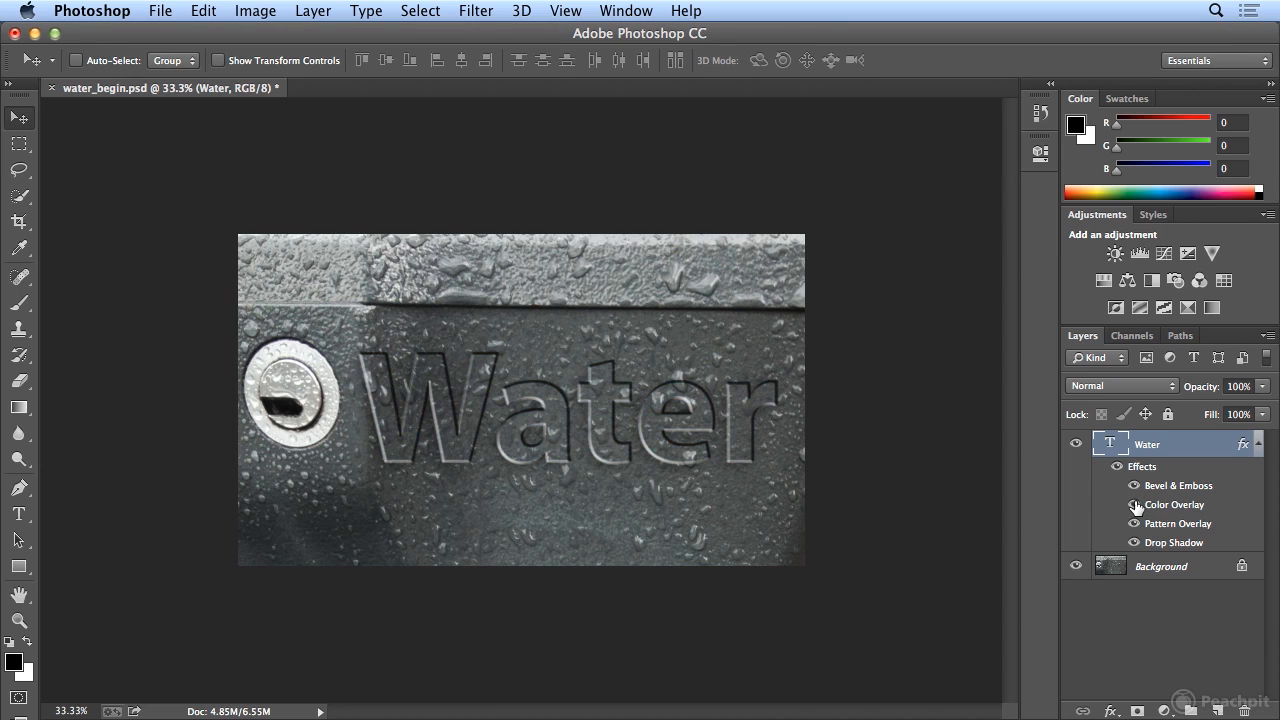
pyautogui.click(1135, 505)
pyautogui.click(1133, 524)
pyautogui.click(1133, 524)
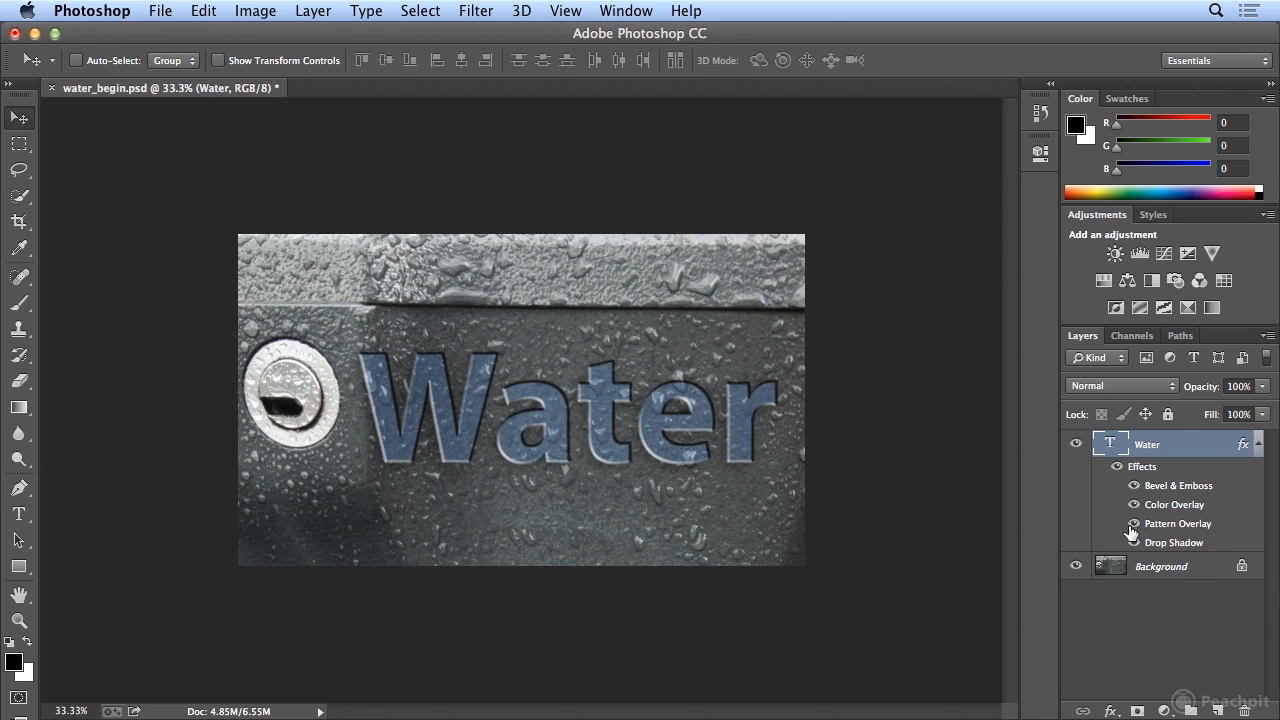
# Hide the Drop Shadow, Bevel & Emboss and Color Overlay effects of the Water layer, leaving only the Pattern Overlay.
pyautogui.click(1133, 542)
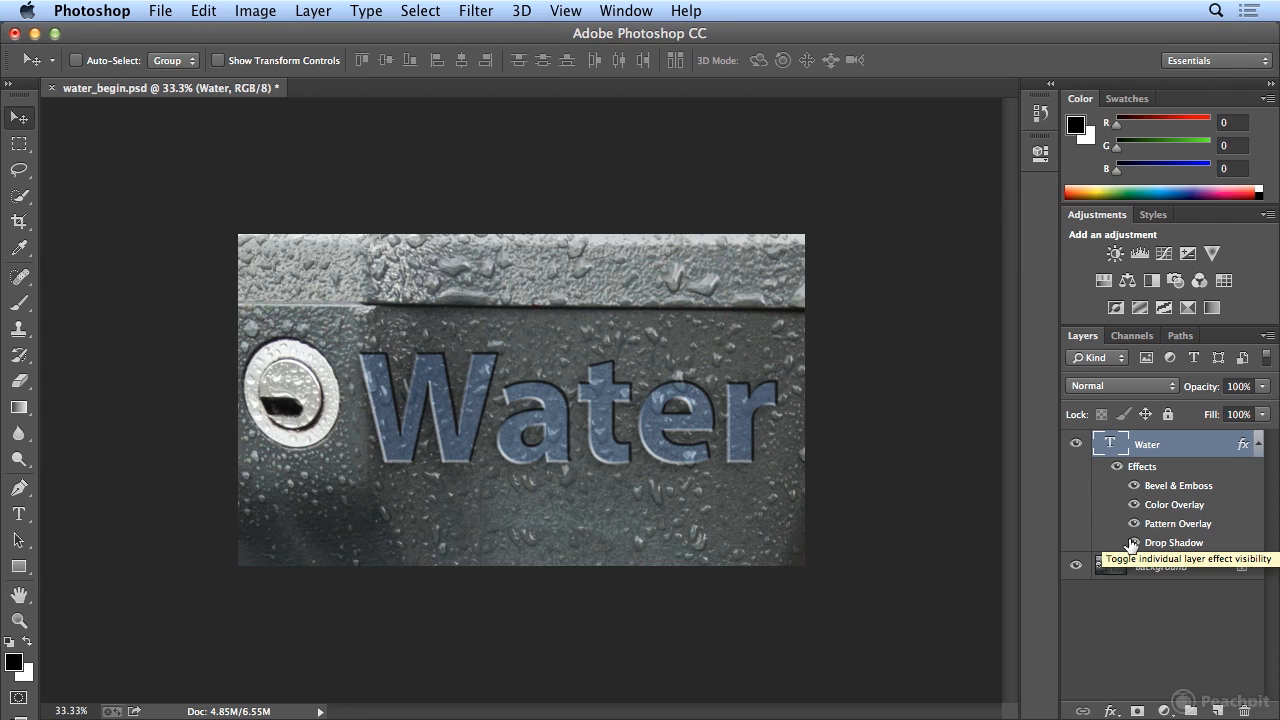
pyautogui.click(1133, 543)
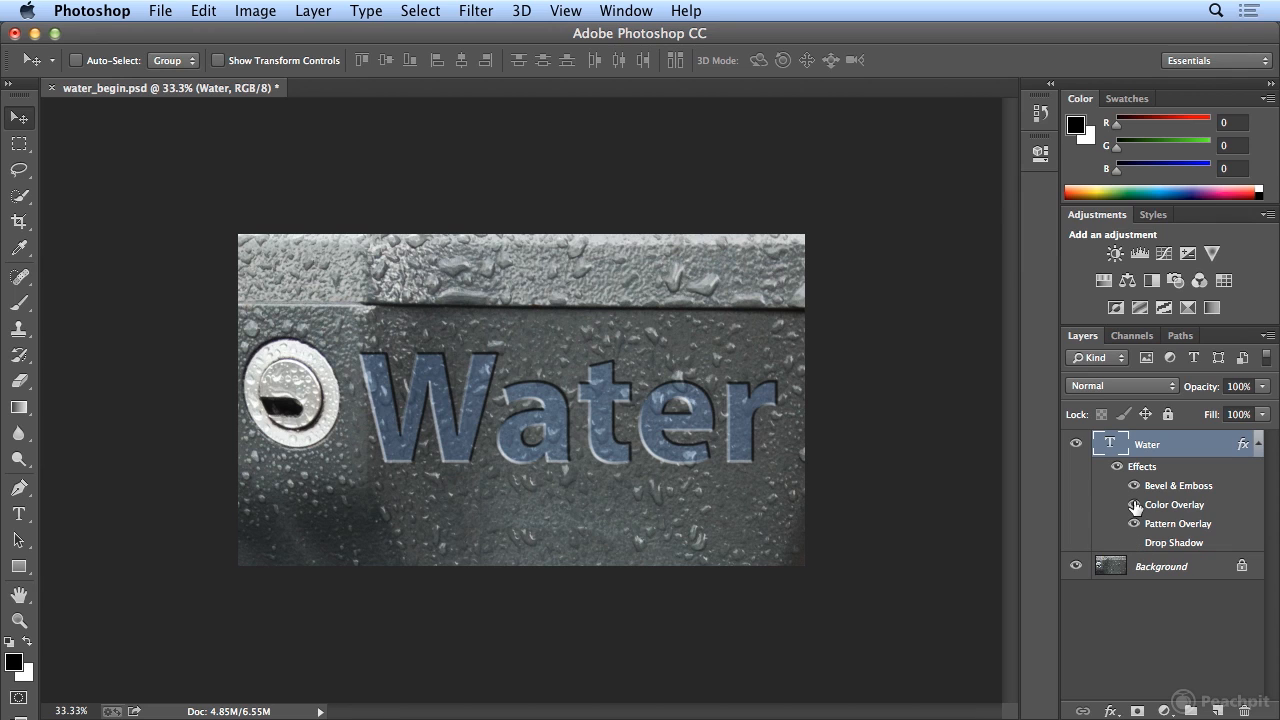
pyautogui.click(1135, 486)
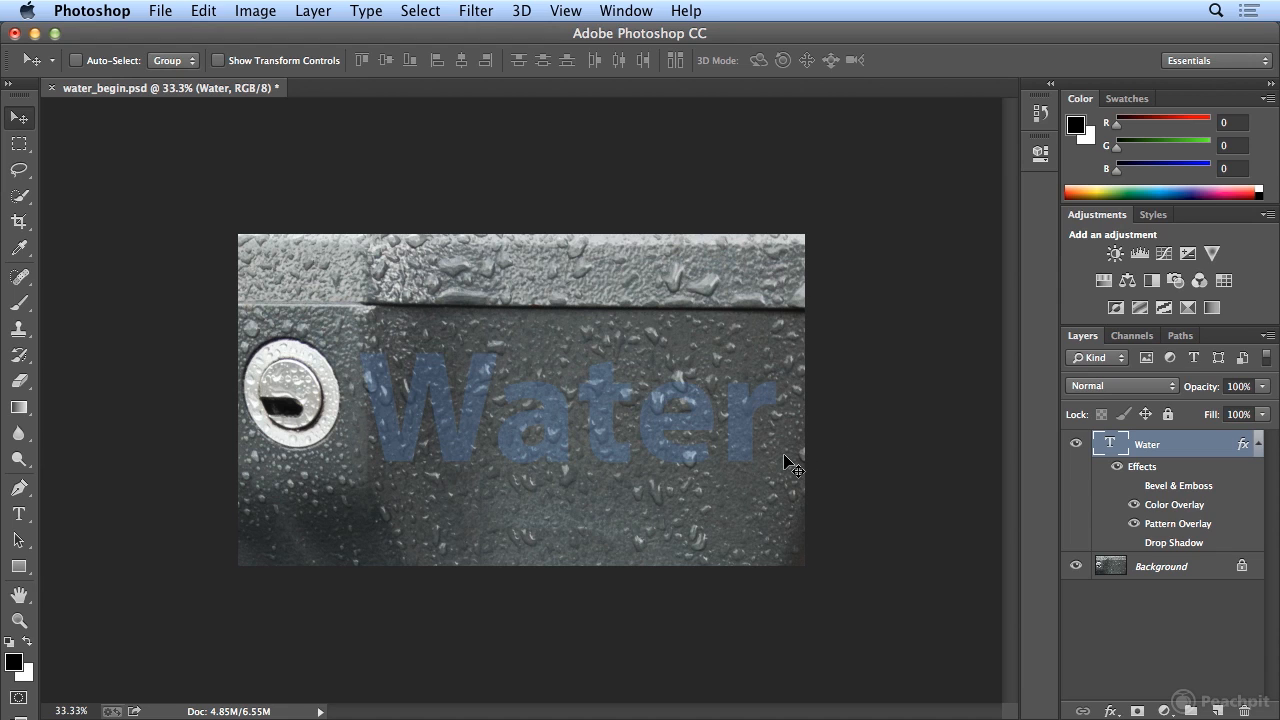
pyautogui.click(1134, 505)
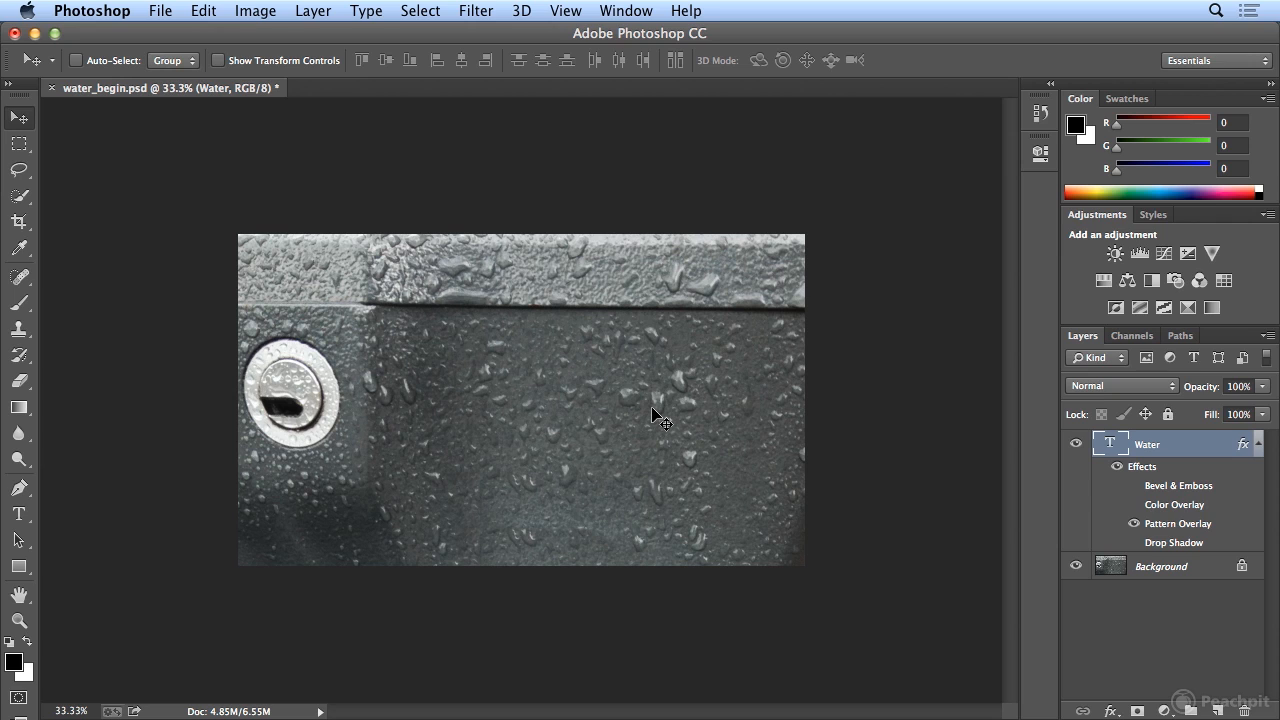
# Show the Drop Shadow, Bevel & Emboss and Color Overlay effects of the Water layer again.
pyautogui.click(1134, 543)
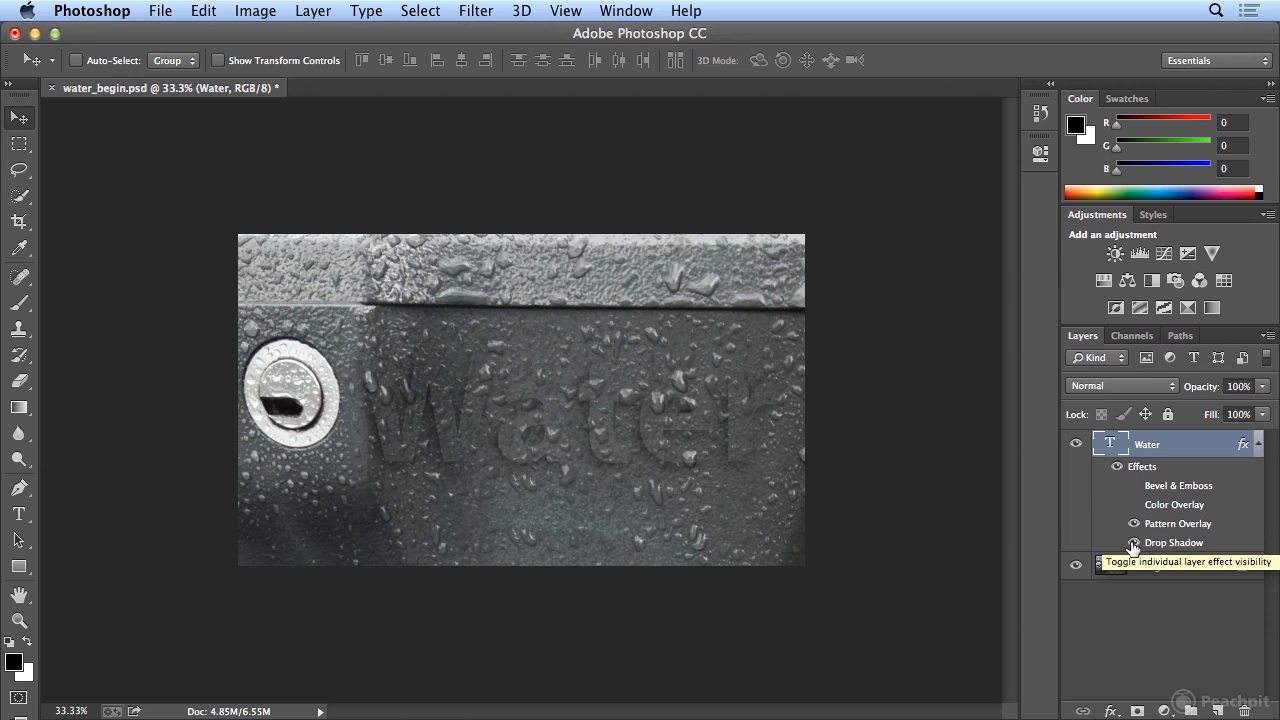
pyautogui.click(1134, 486)
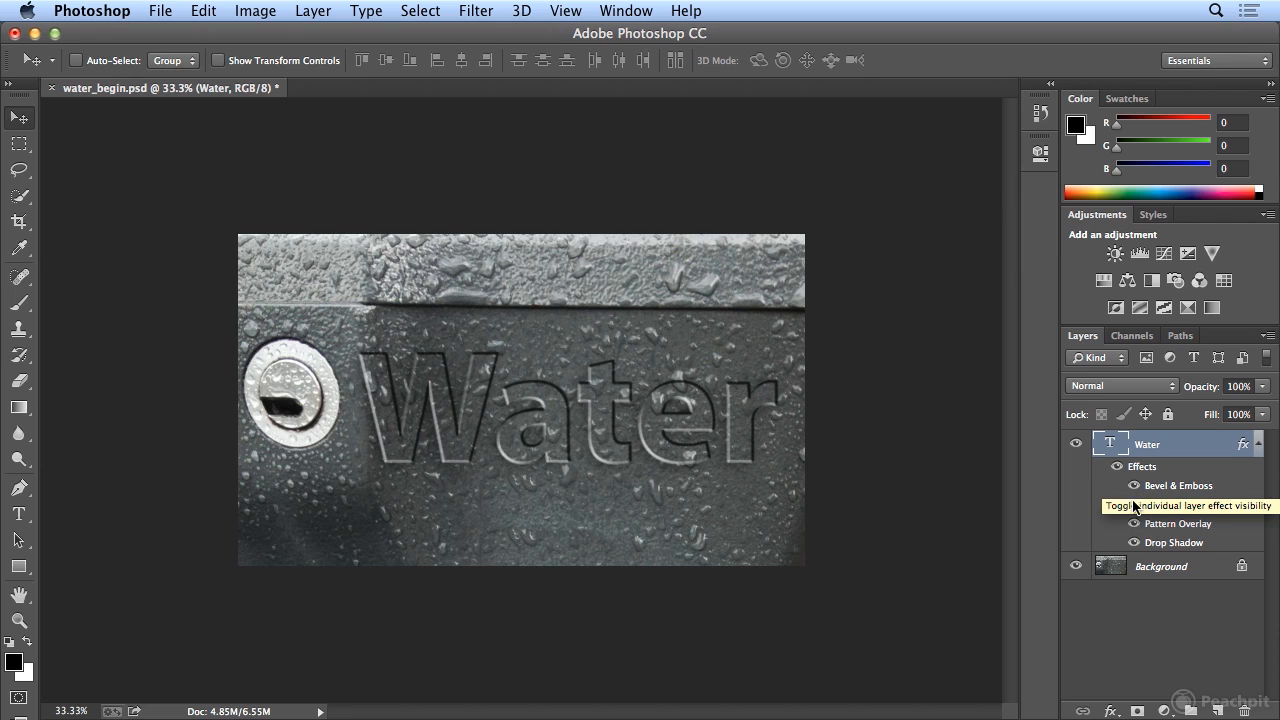
pyautogui.click(1134, 505)
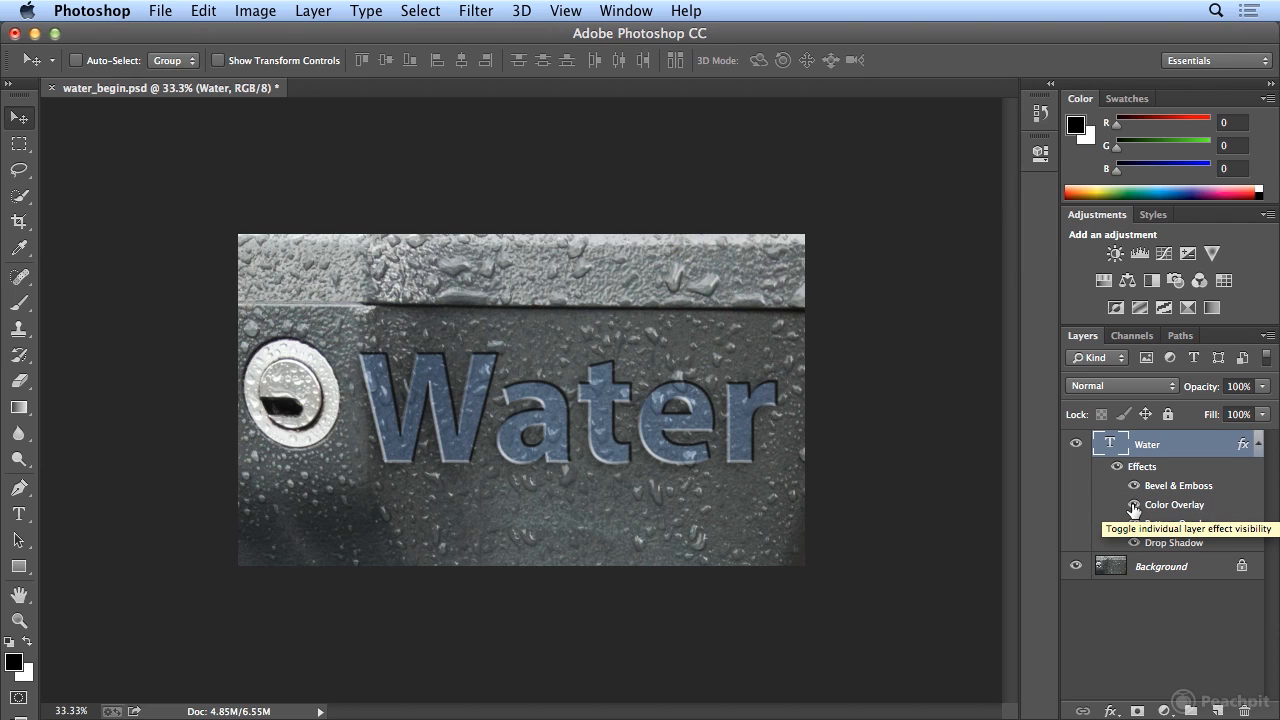
# Open the list of available layer effects for the Water layer.
pyautogui.click(1111, 711)
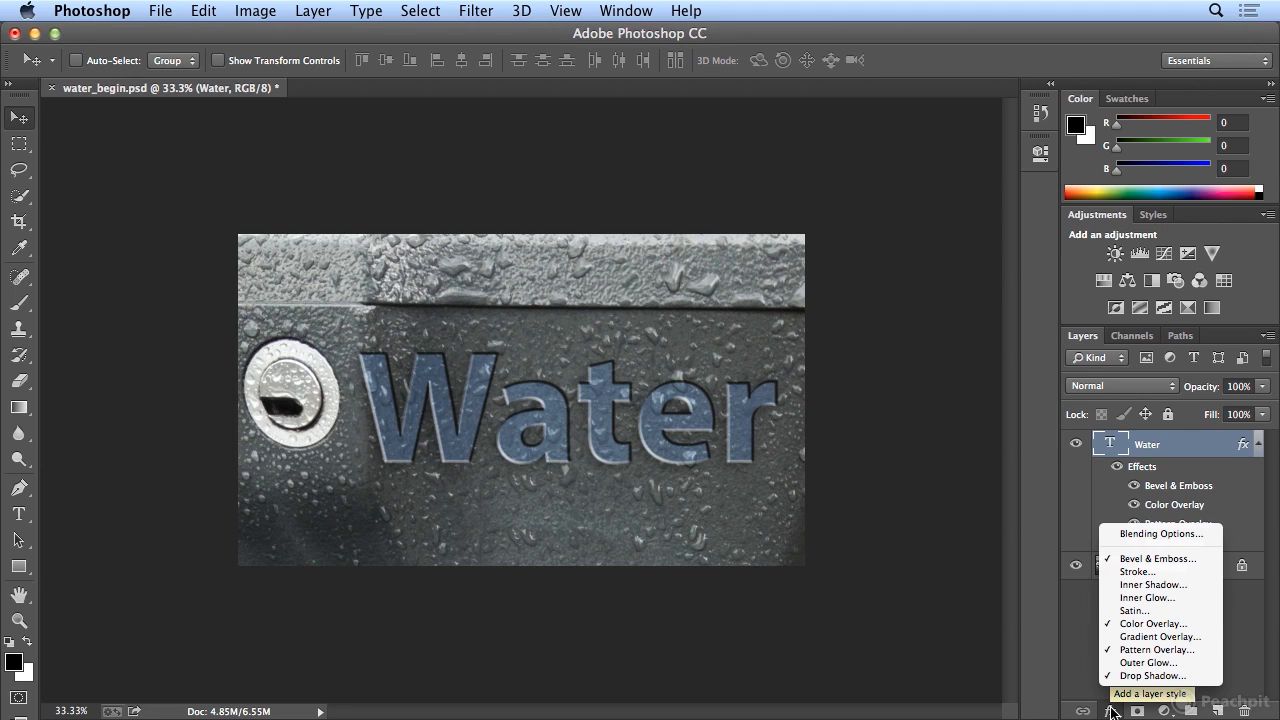